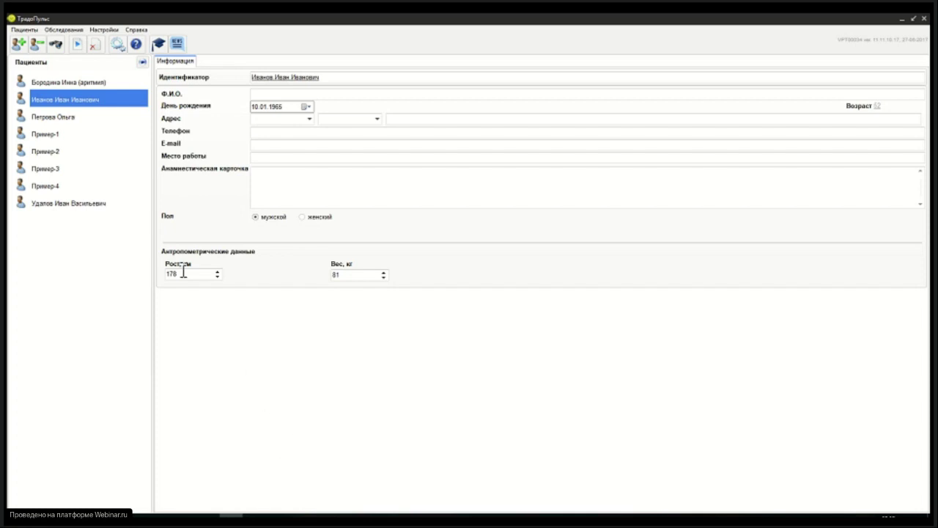
# Step: Review the weight and length unit options in the program's regional settings and close them without changes
pyautogui.click(104, 29)
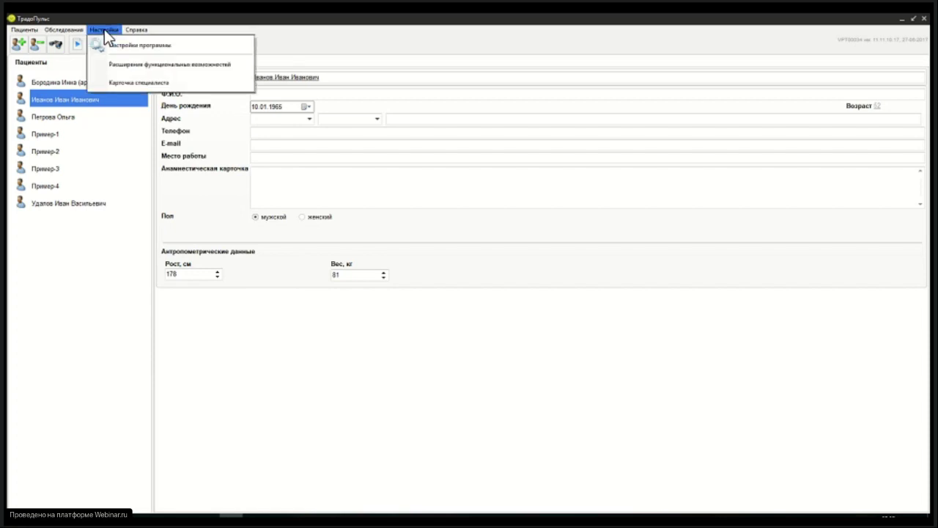
pyautogui.click(138, 47)
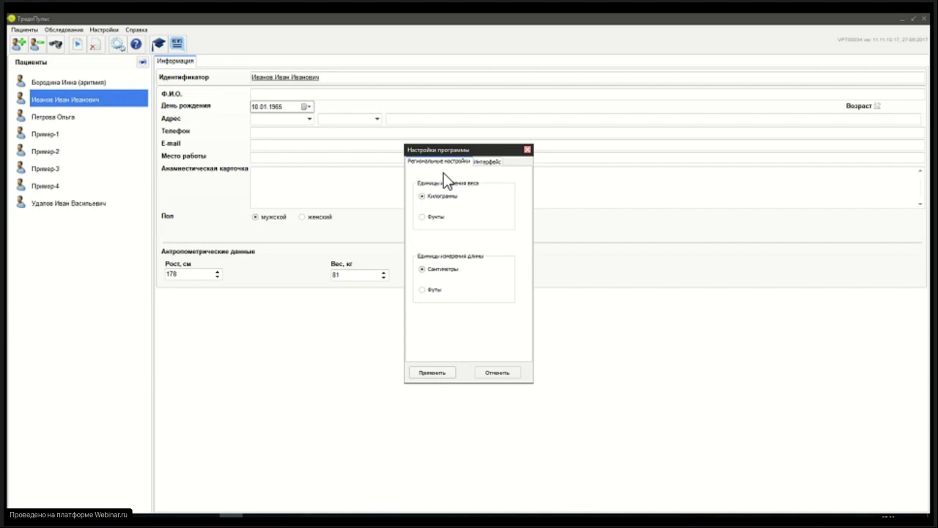
pyautogui.click(527, 149)
# Step: Open the specialist card, look at its contact fields and country choices, and close it without filling it in
pyautogui.click(104, 30)
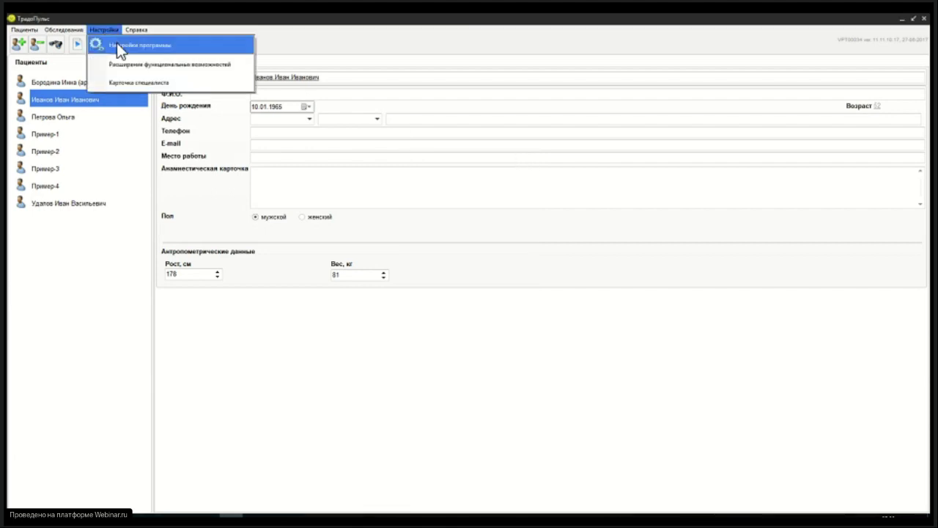
pyautogui.click(137, 84)
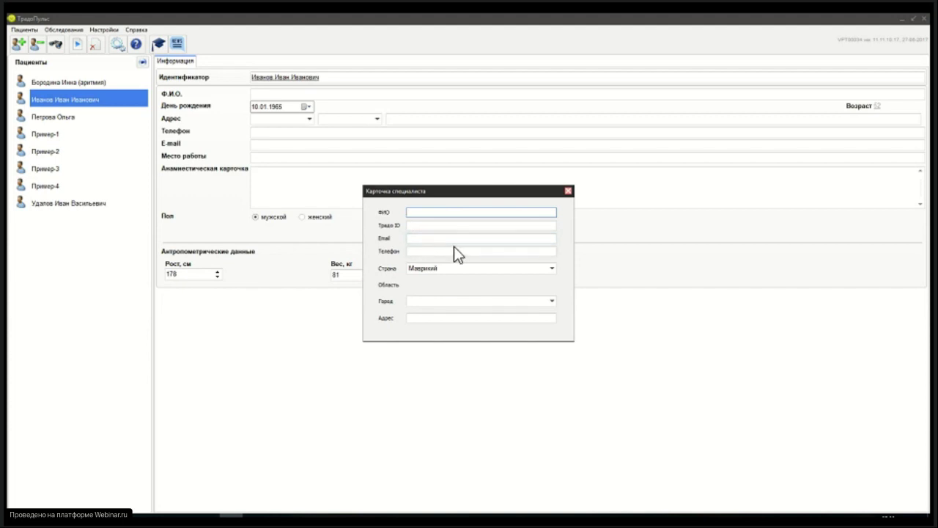
pyautogui.click(553, 268)
pyautogui.click(429, 280)
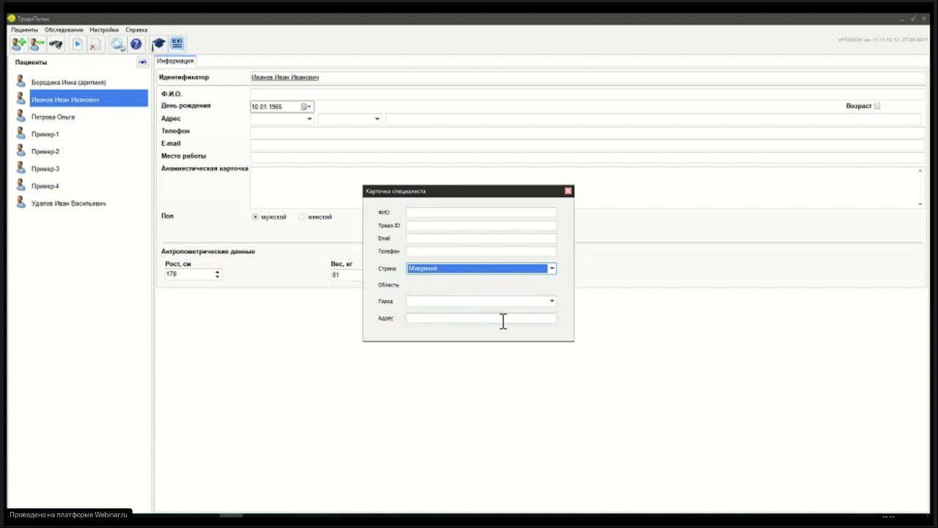
pyautogui.click(569, 192)
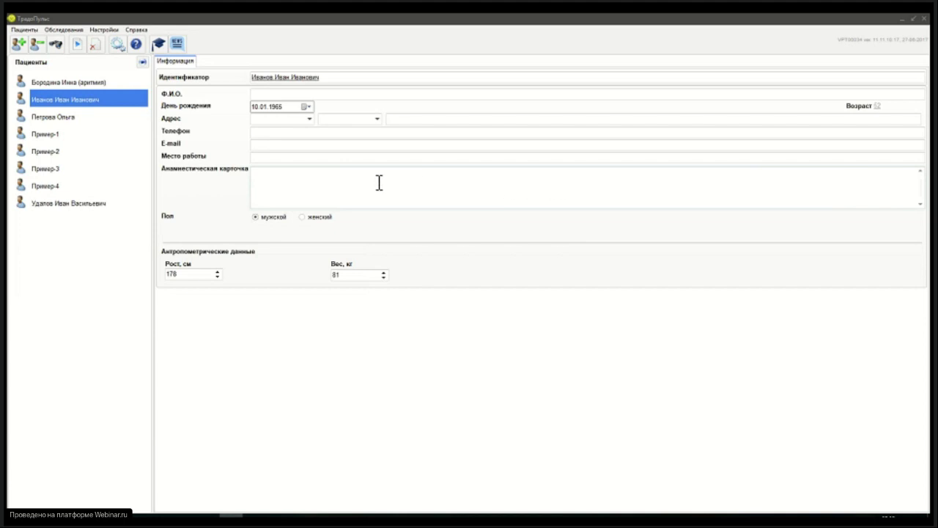
# Step: Browse the training courses in TradoEducation and open the TradoNews page
pyautogui.click(158, 44)
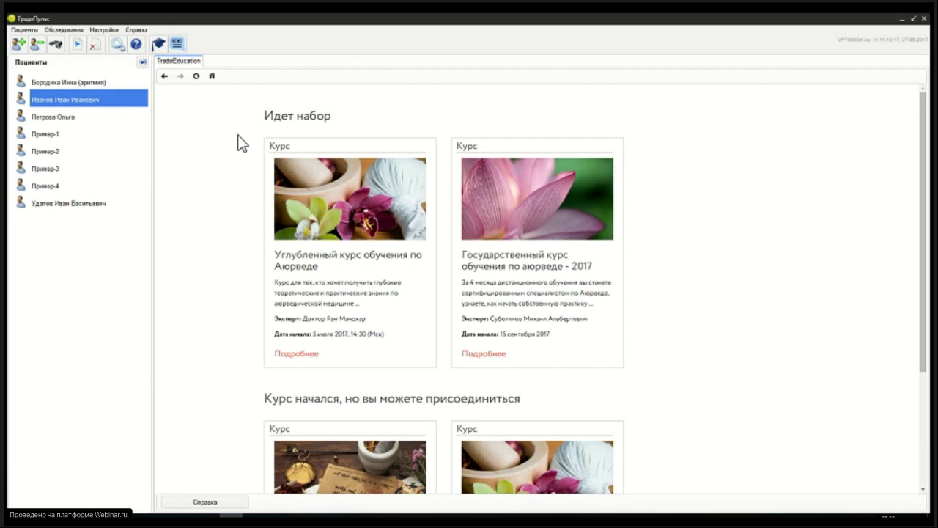
pyautogui.scroll(-2, 242, 233)
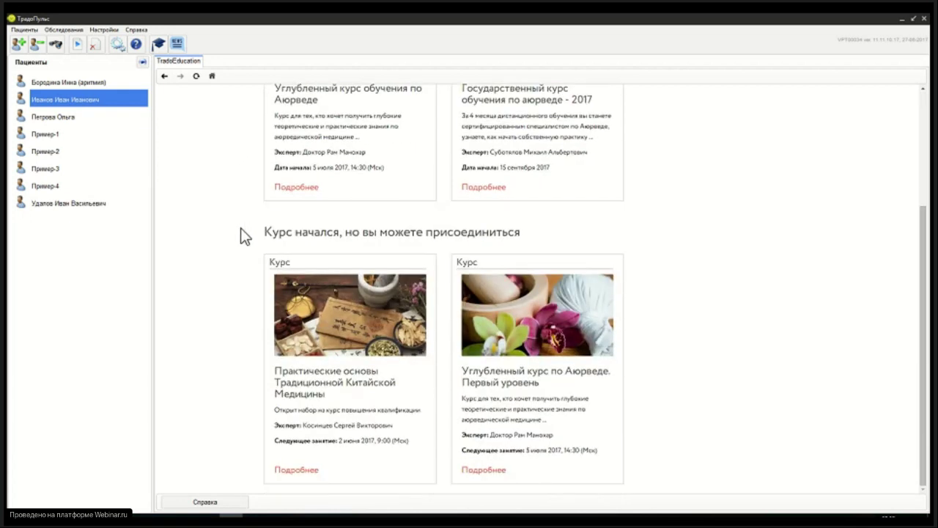
pyautogui.scroll(2, 242, 233)
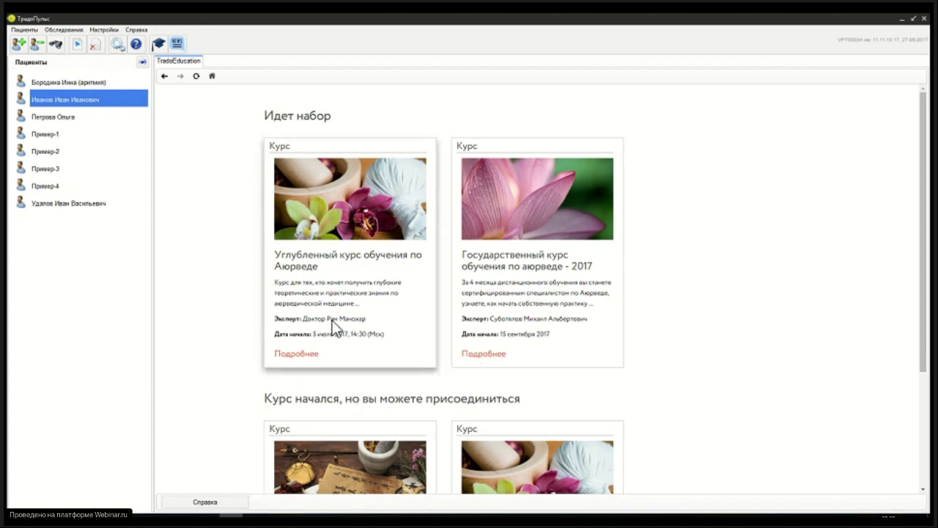
pyautogui.scroll(-3, 333, 322)
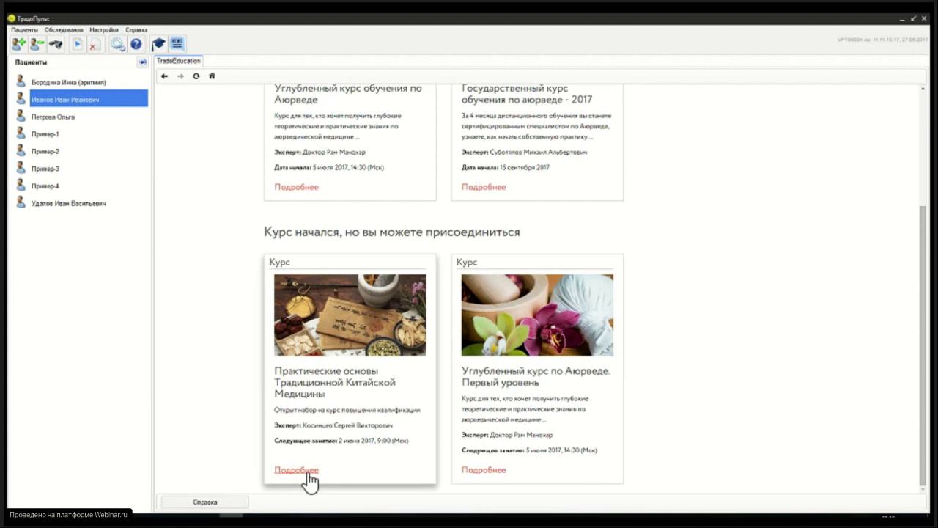
pyautogui.scroll(3, 328, 374)
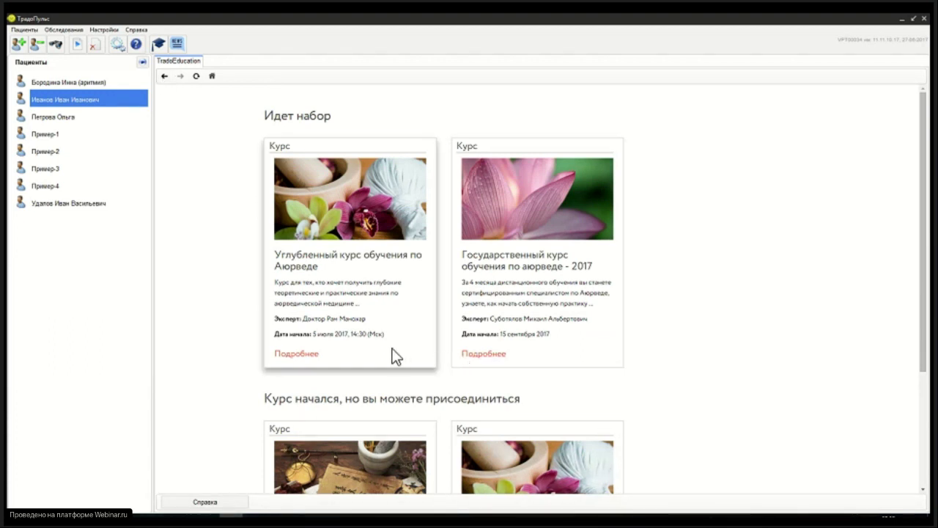
pyautogui.click(177, 46)
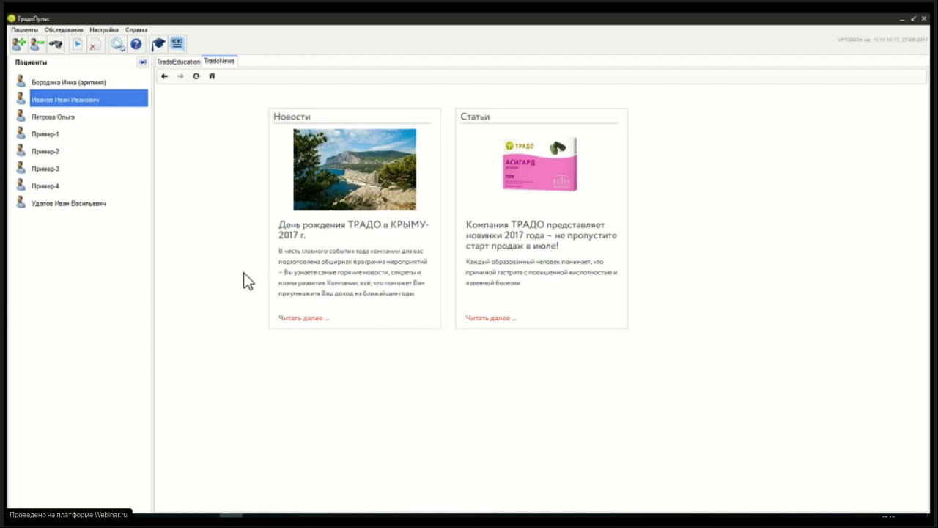
# Step: Look through the patient commands and open the list of examinations of the second patient
pyautogui.click(25, 29)
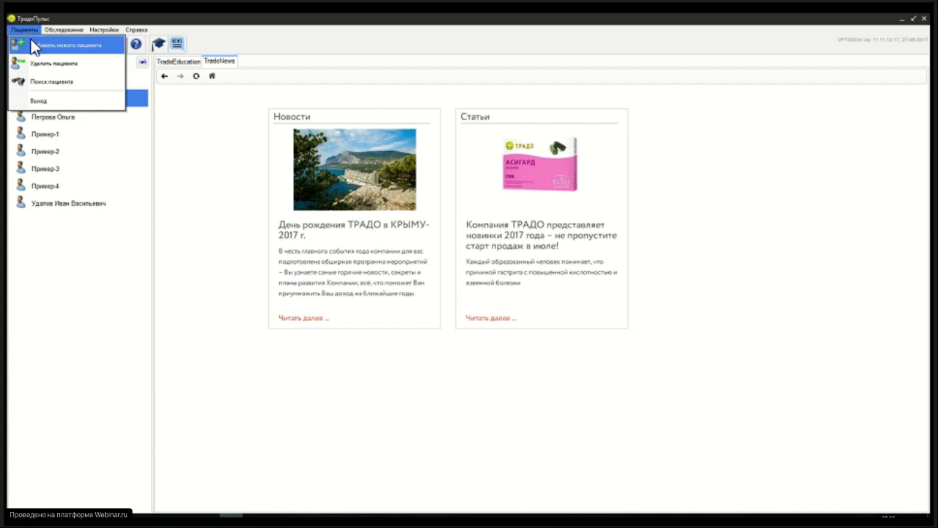
pyautogui.click(45, 118)
pyautogui.click(46, 117)
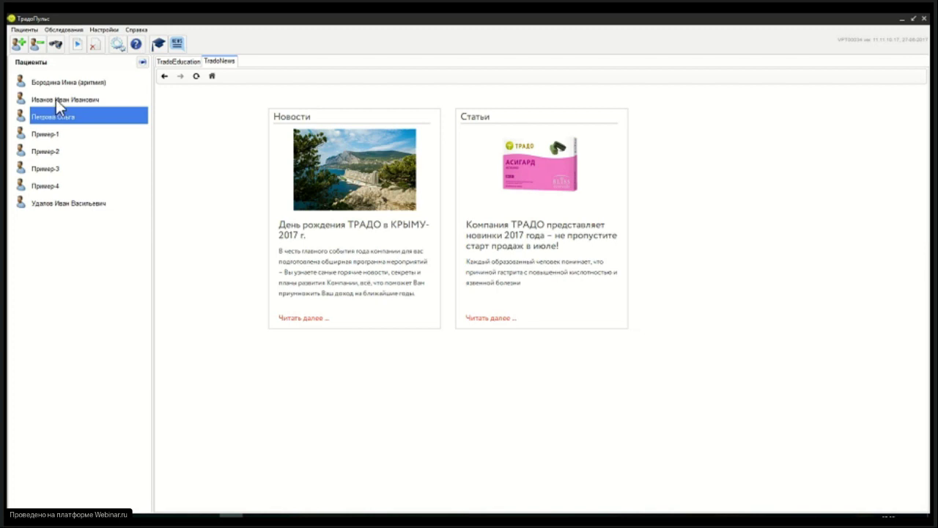
pyautogui.click(143, 62)
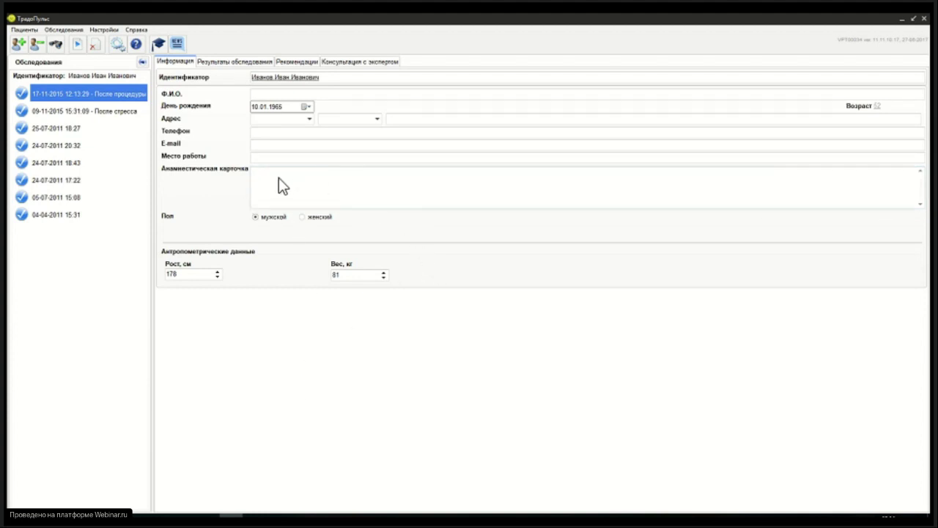
# Step: Select the patient's 09-11-2015 examination marked "После стресса" and show its examination results
pyautogui.click(95, 110)
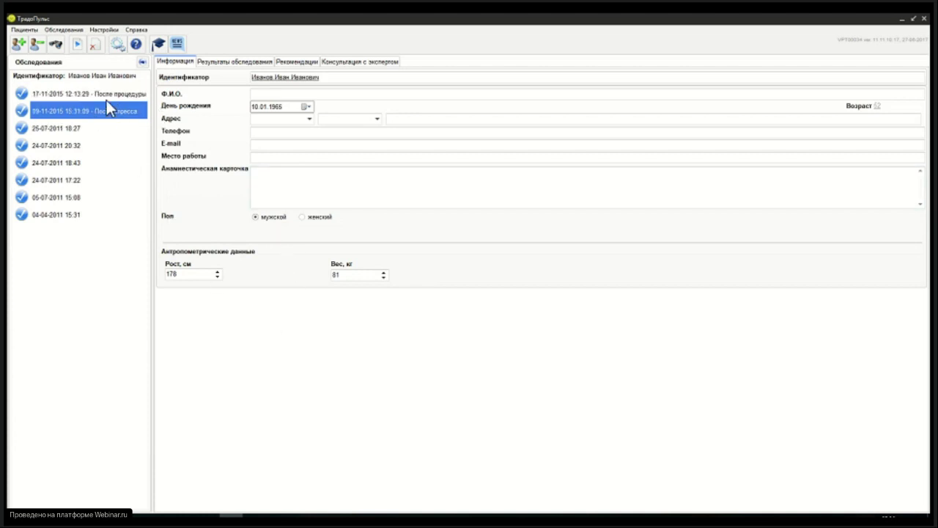
pyautogui.click(103, 93)
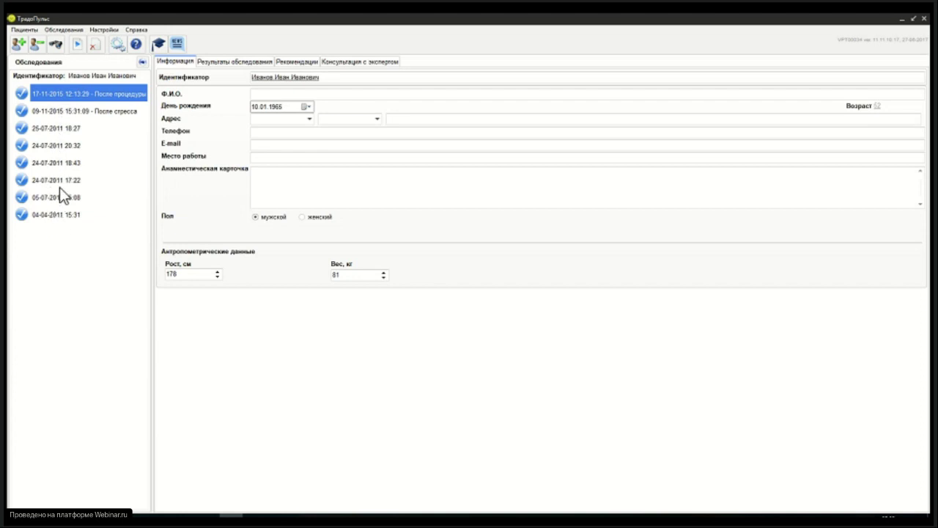
pyautogui.click(60, 111)
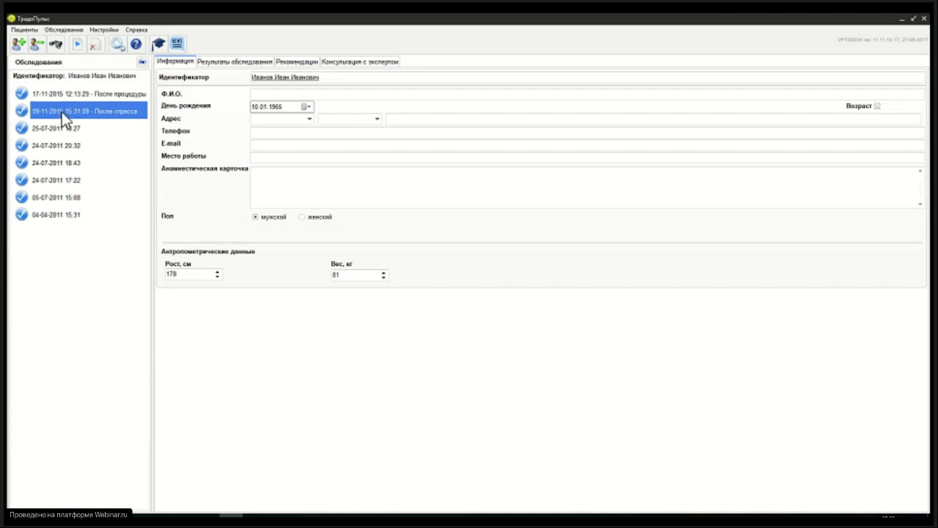
pyautogui.click(219, 63)
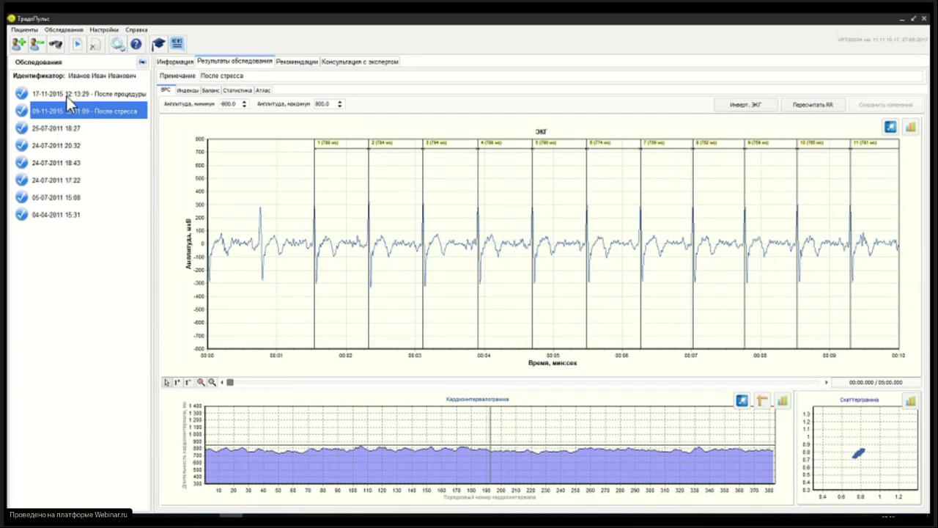
# Step: Start a new examination, try the manual recording duration, continue with the automatic one, and close the ECG window without monitoring
pyautogui.click(77, 44)
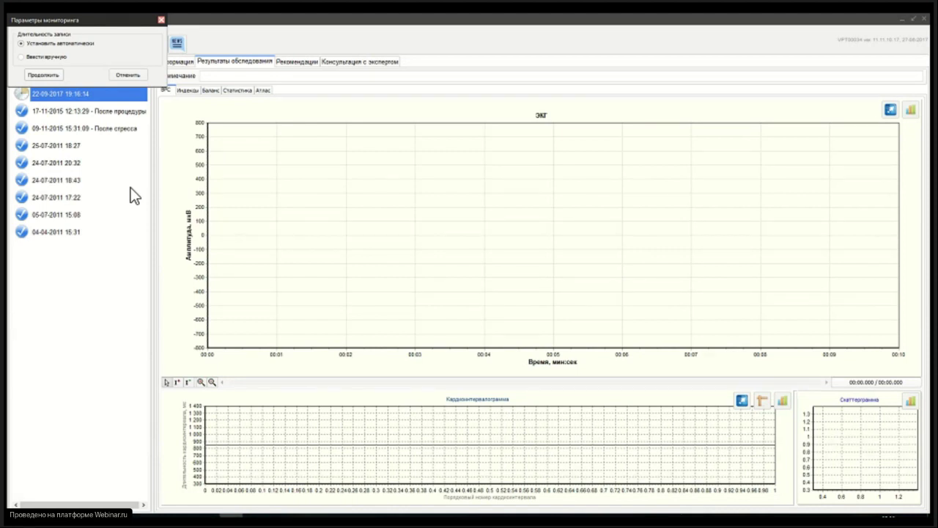
pyautogui.click(21, 56)
pyautogui.click(108, 56)
pyautogui.click(108, 52)
pyautogui.press('Down')
pyautogui.click(21, 44)
pyautogui.click(47, 74)
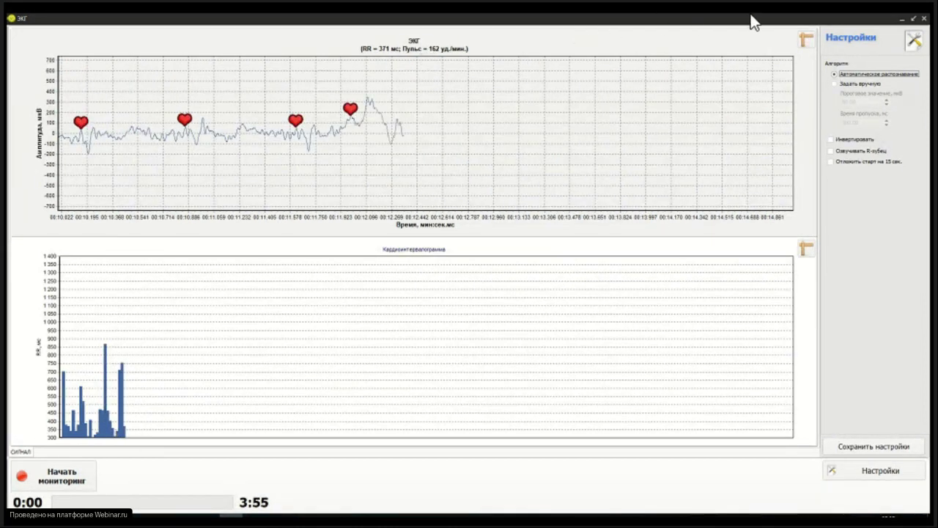
pyautogui.click(925, 19)
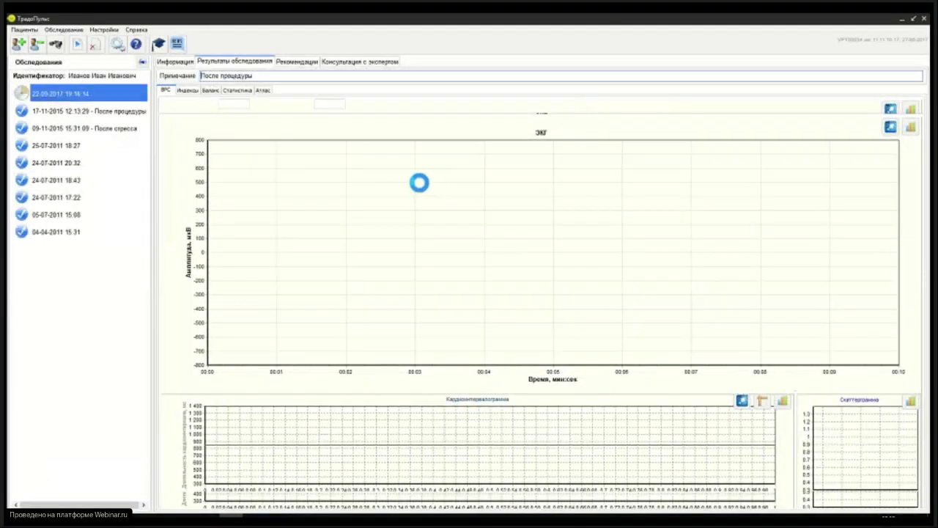
# Step: Start another new examination with automatic recording duration, view the live ECG signal, and close it without monitoring
pyautogui.click(75, 44)
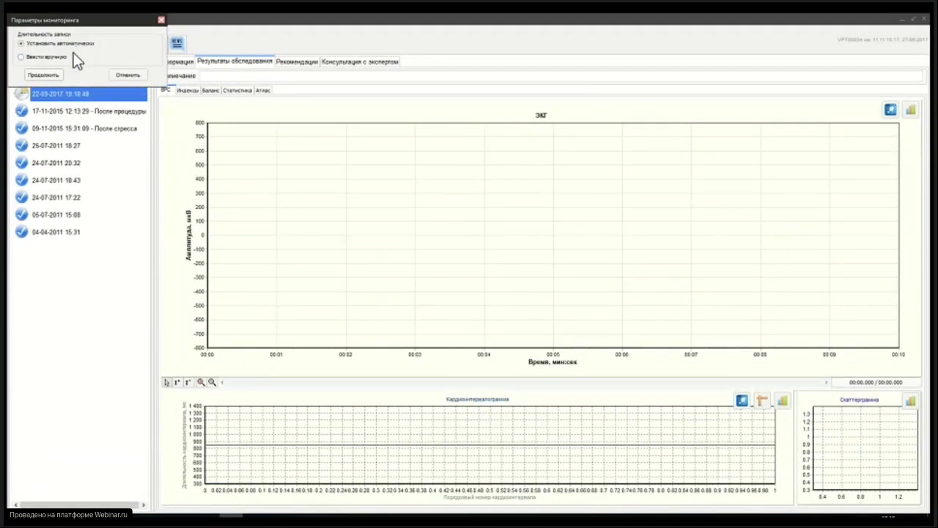
pyautogui.click(47, 76)
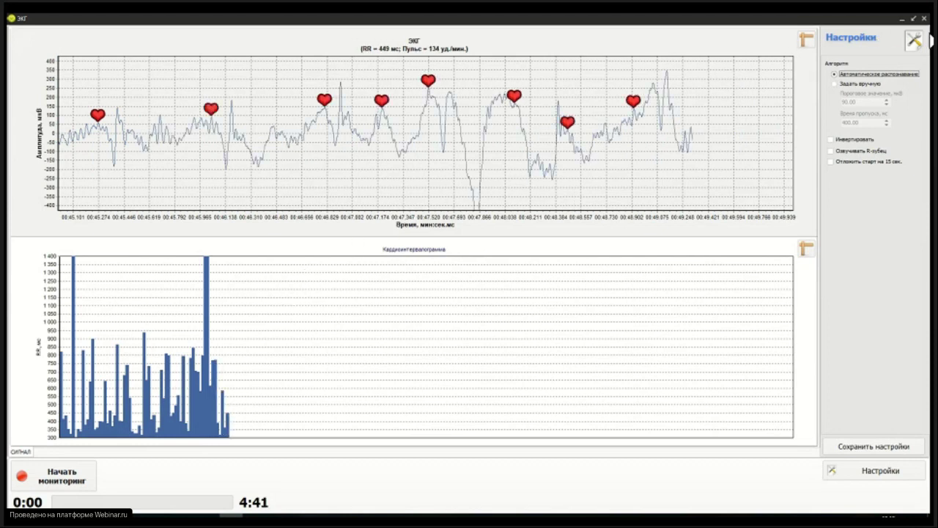
pyautogui.click(924, 20)
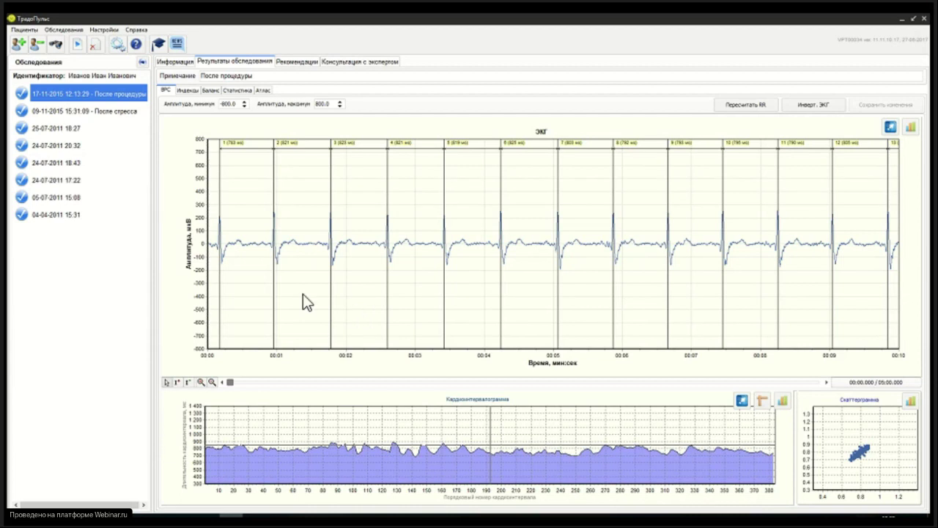
# Step: Open the monitoring parameters for a new examination, switch the recording duration to manual and back to automatic, and cancel
pyautogui.click(77, 44)
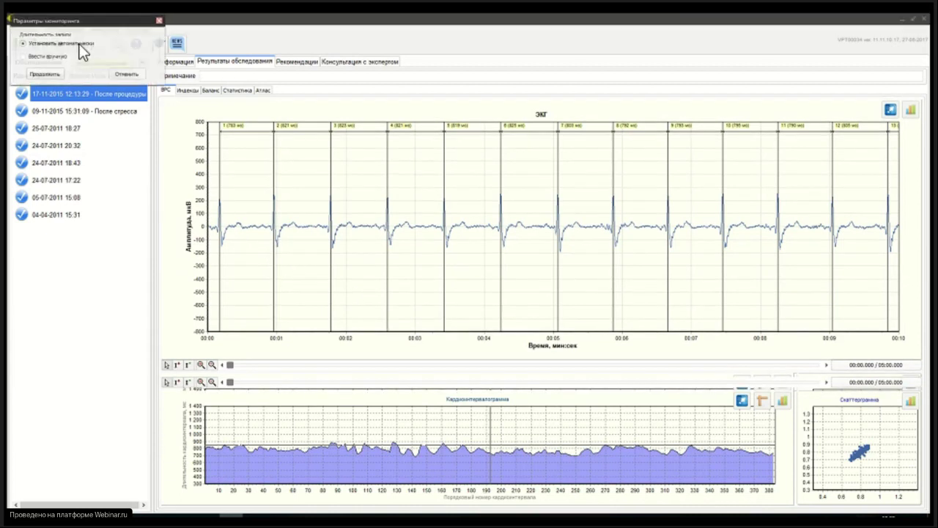
pyautogui.click(21, 57)
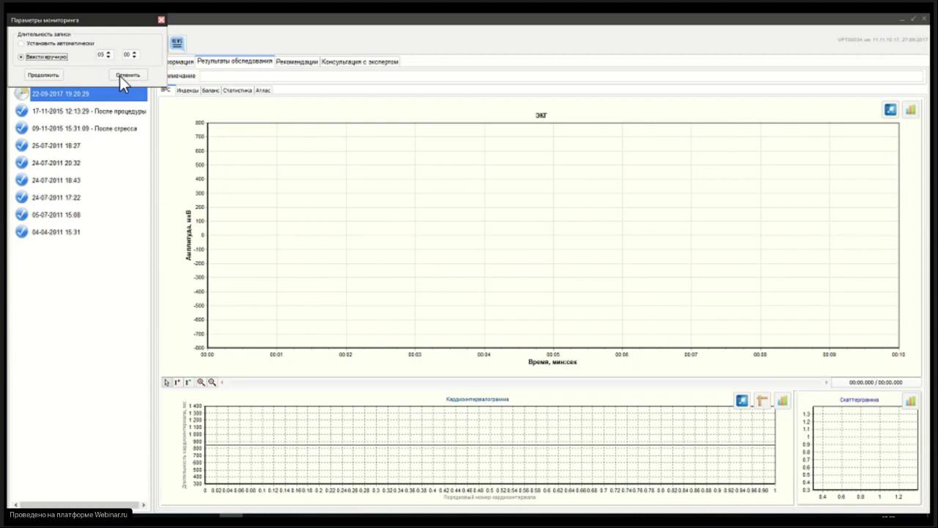
pyautogui.click(25, 44)
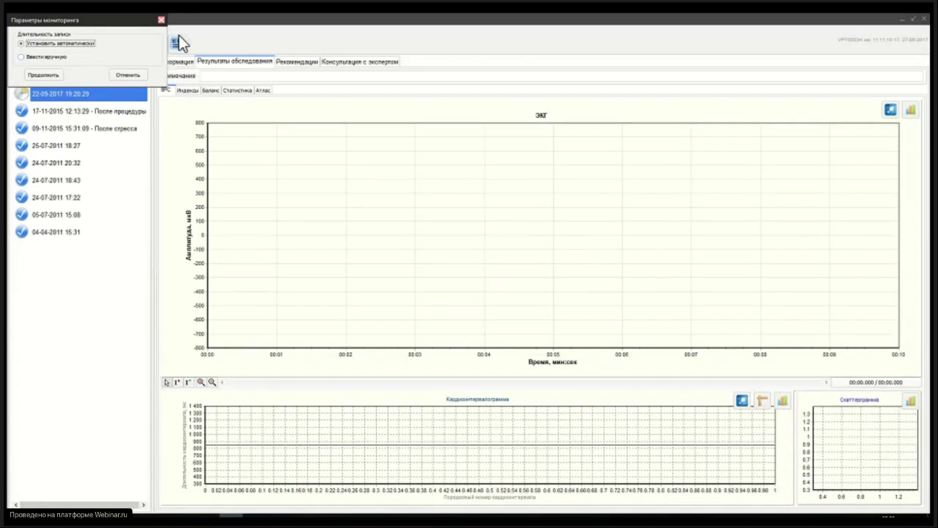
pyautogui.click(162, 20)
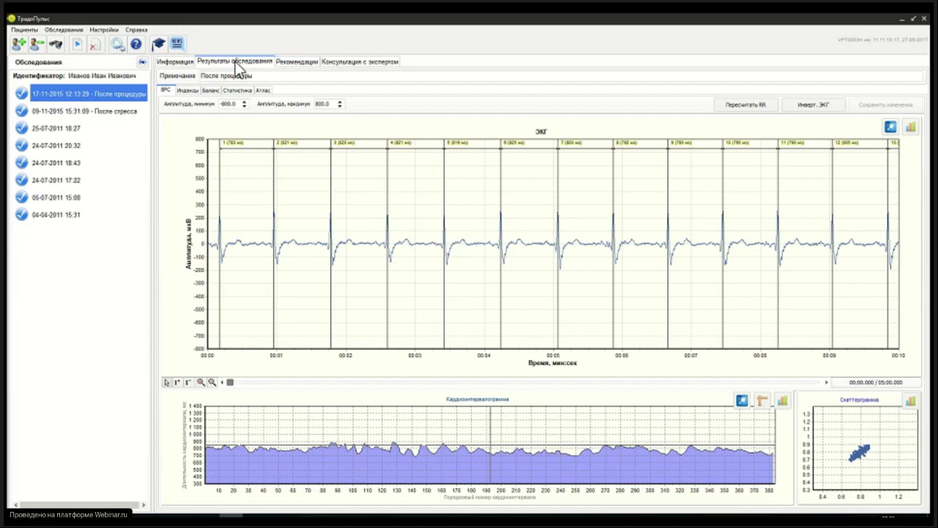
# Step: Compare the dosha balance results of the "После процедуры" and "После стресса" examinations
pyautogui.click(212, 91)
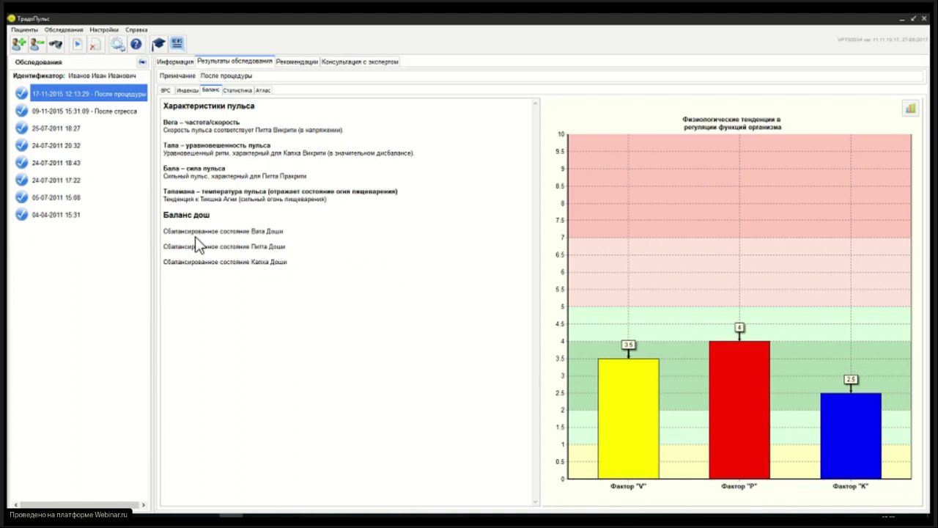
pyautogui.click(100, 117)
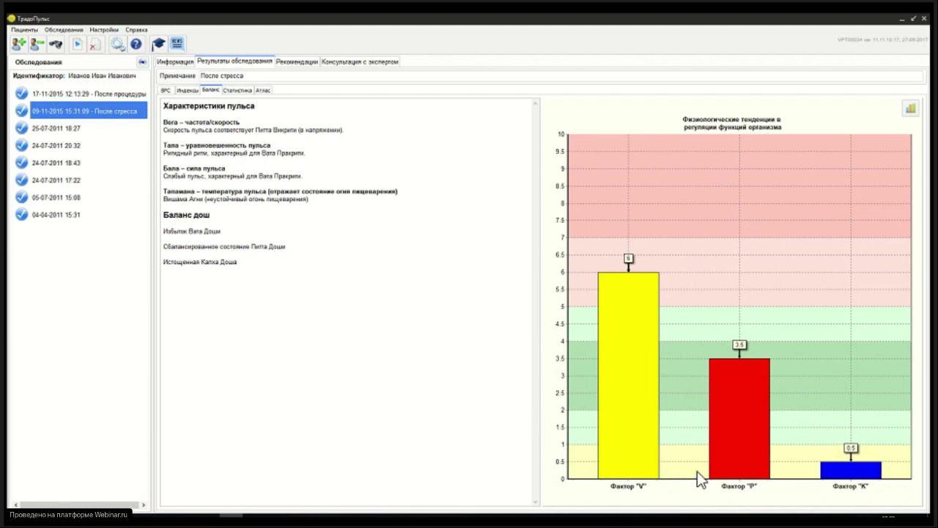
pyautogui.moveTo(739, 417)
# Step: View the supplement recommendations for the "После стресса" examination, read the Бальямен description, and try marking and unmarking it for the conclusion
pyautogui.click(301, 63)
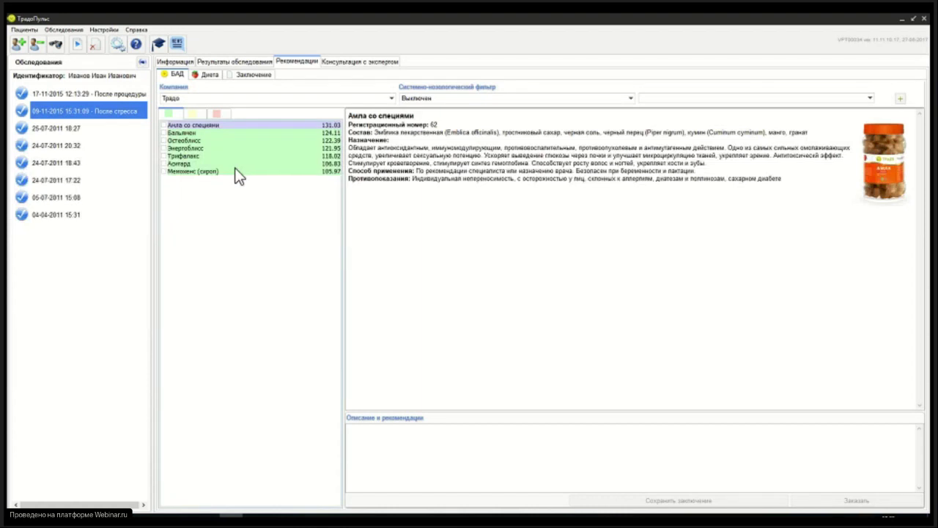
pyautogui.click(189, 132)
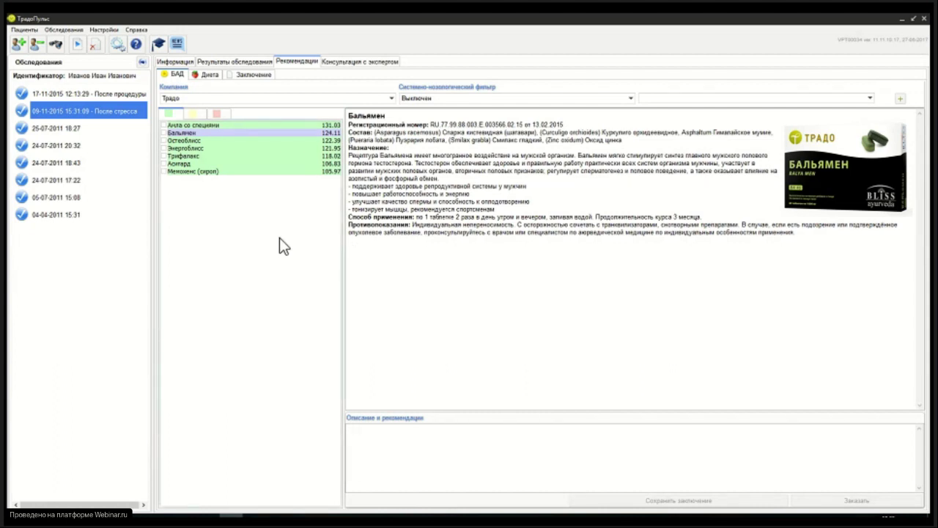
pyautogui.click(165, 133)
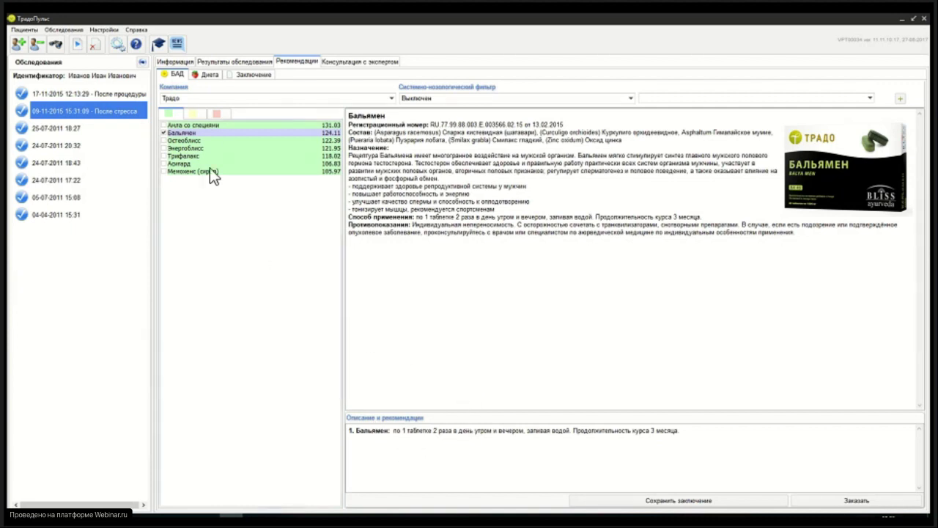
pyautogui.click(164, 133)
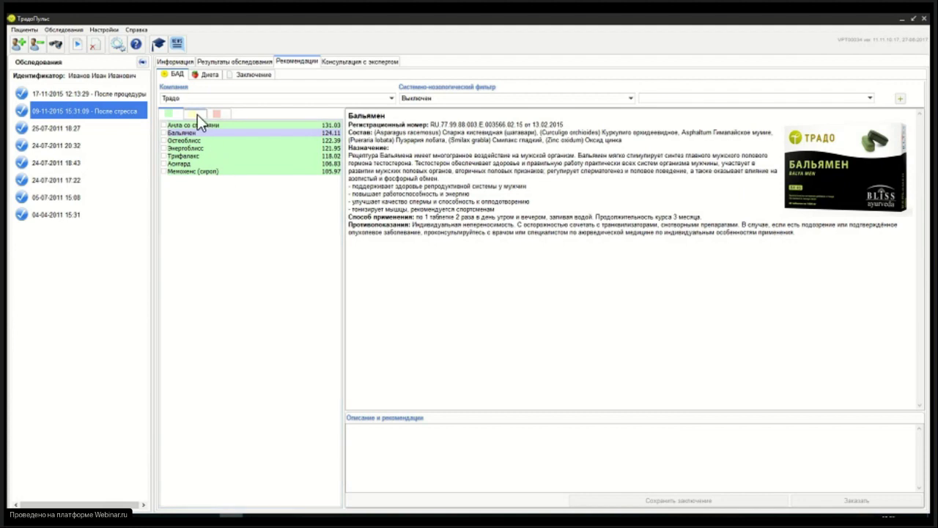
# Step: View the yellow-zone supplements of the "После стресса" examination and read the descriptions of Иммуноблисс, Уригард, Трихоблисс and Амла сладкая
pyautogui.click(198, 115)
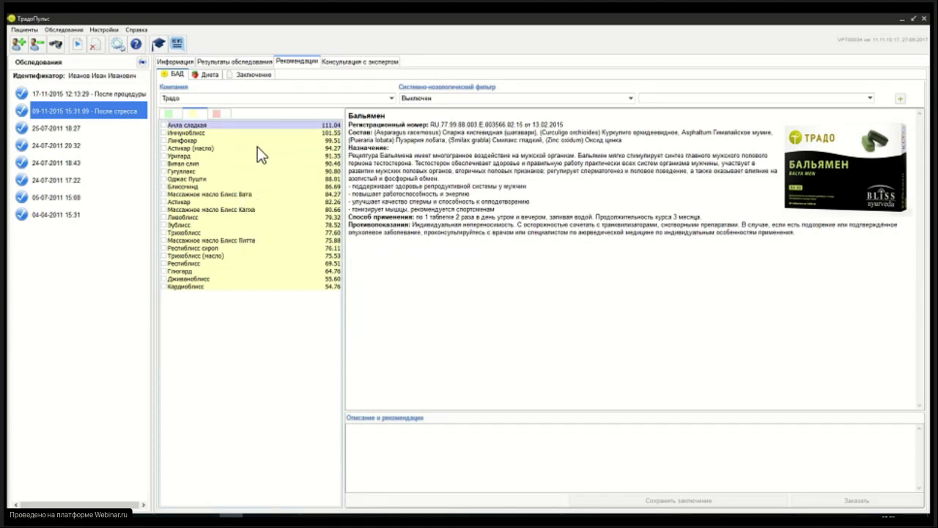
pyautogui.click(186, 134)
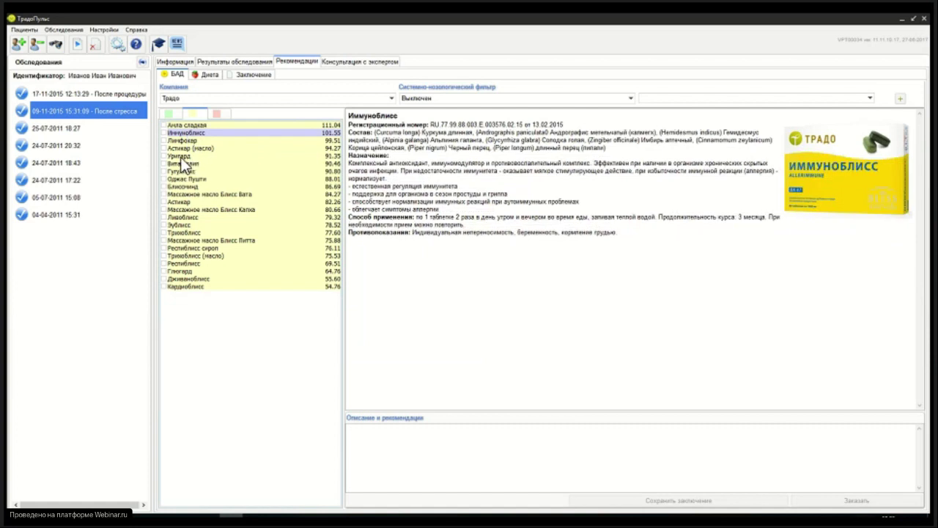
pyautogui.click(181, 157)
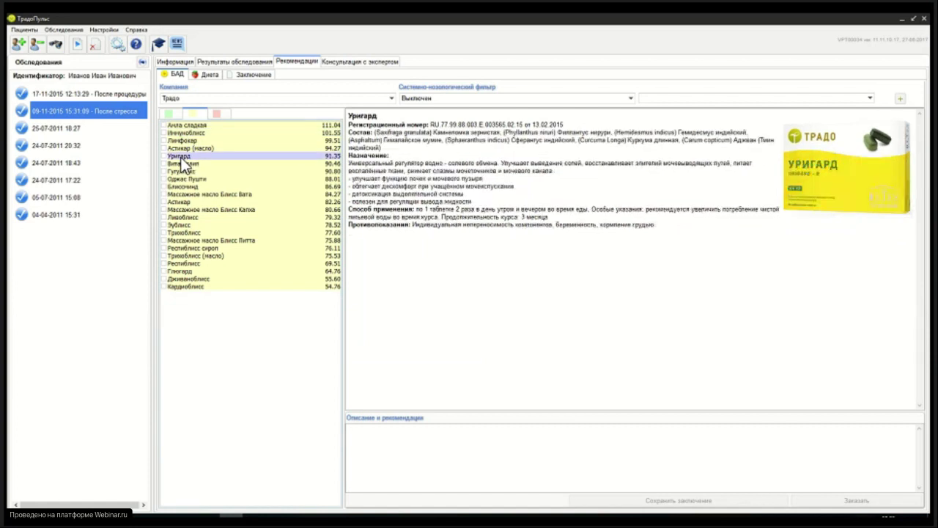
pyautogui.click(189, 233)
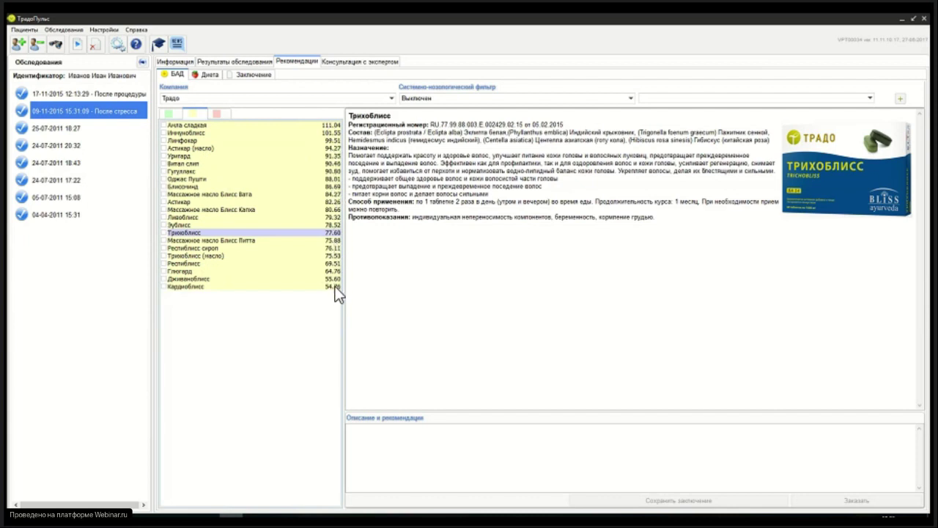
pyautogui.click(180, 125)
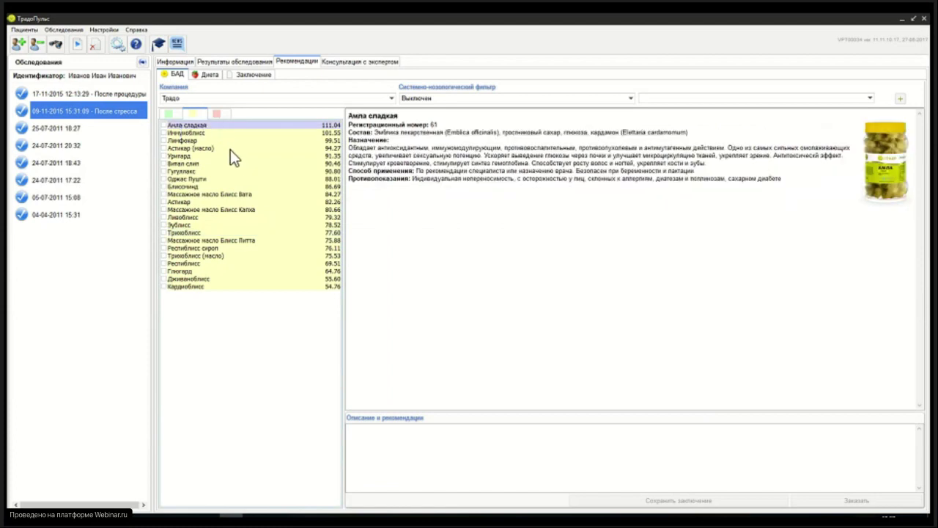
# Step: Read the green-zone description of Амла со специями for comparison, and view the red-zone supplements
pyautogui.click(173, 114)
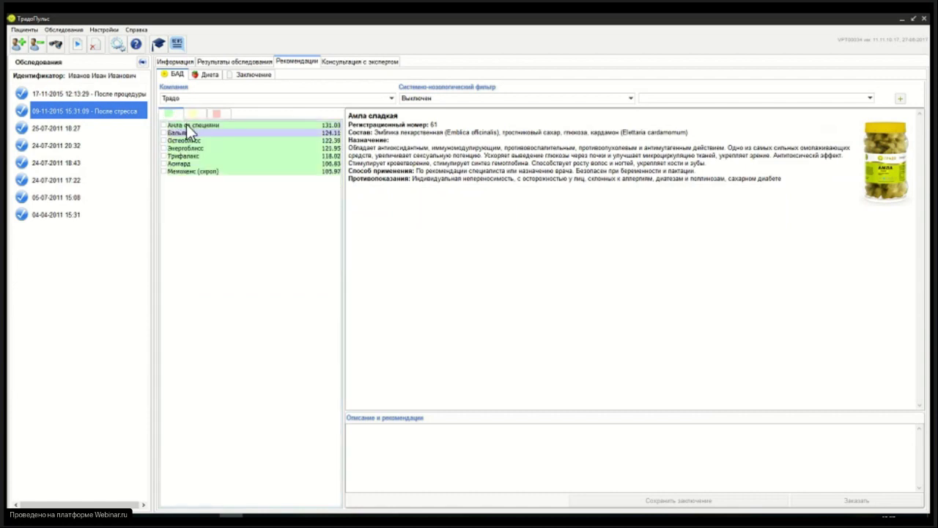
pyautogui.click(186, 125)
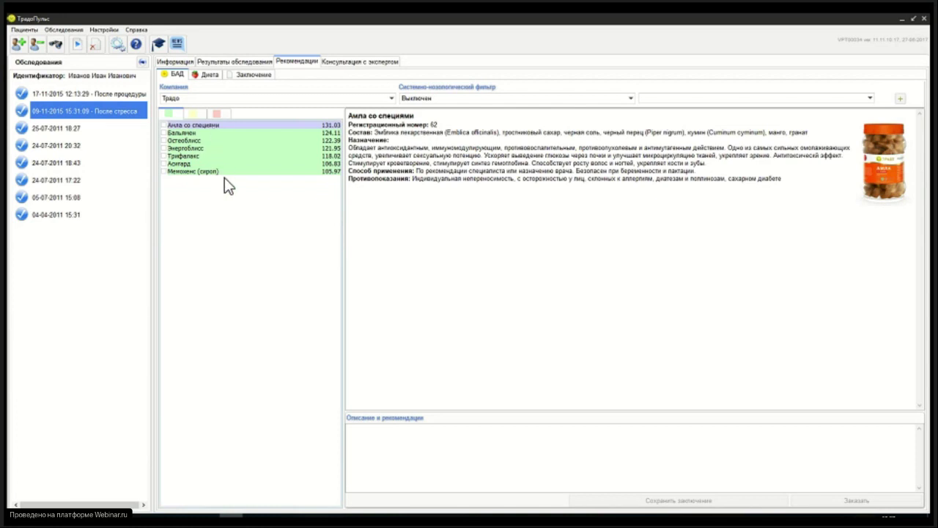
pyautogui.click(218, 114)
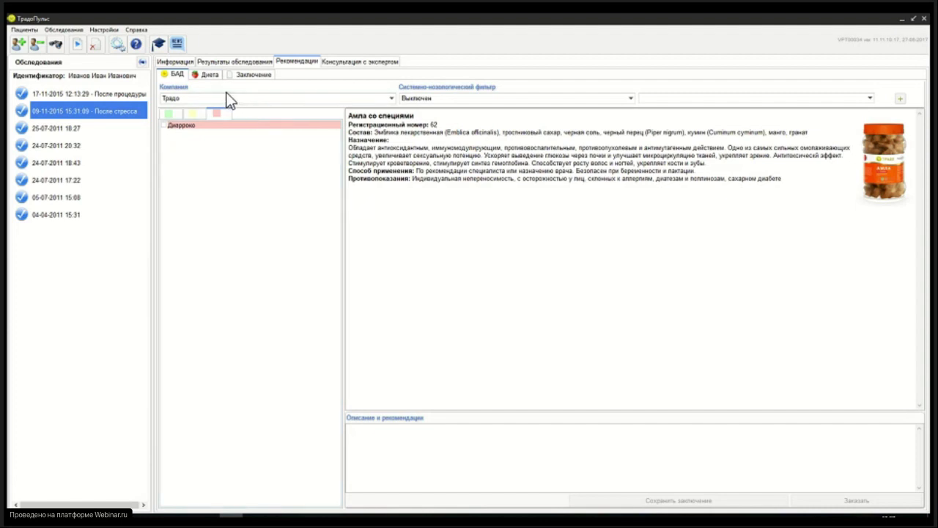
# Step: View the diet recommendations for the "После стресса" examination and switch to the PowerPoint presentation on ТрадоПульс
pyautogui.click(211, 75)
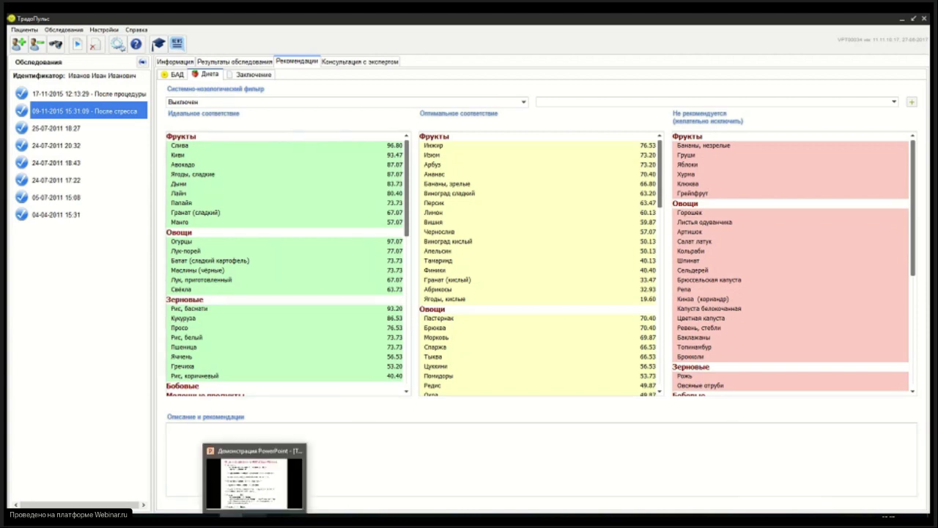
pyautogui.click(278, 498)
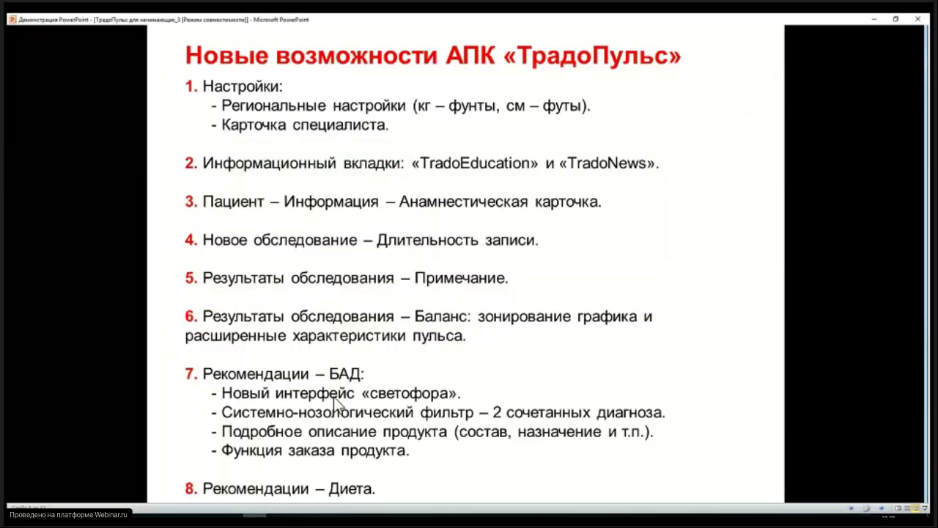
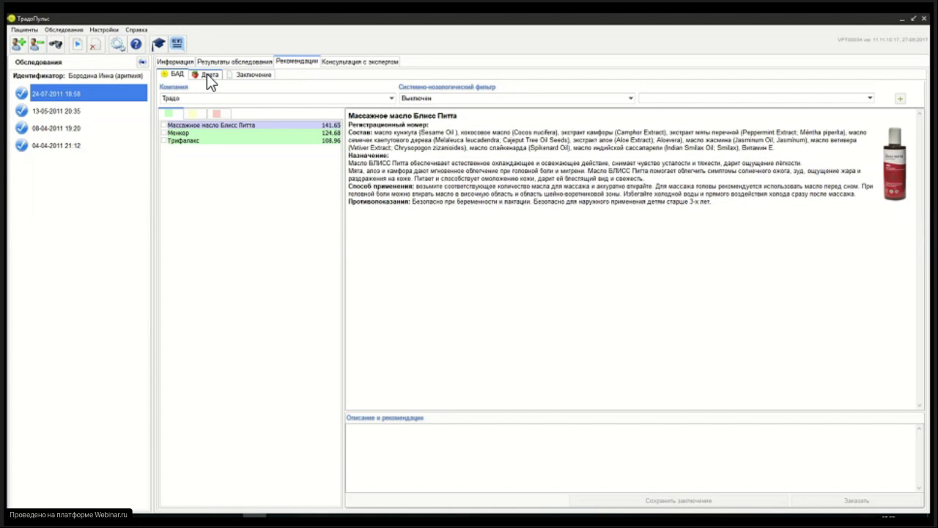
pyautogui.click(209, 75)
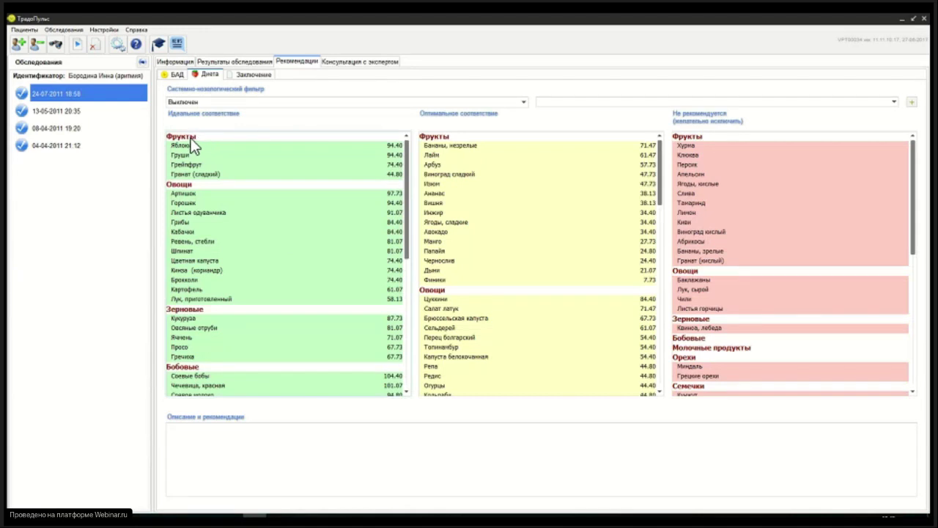
pyautogui.click(407, 393)
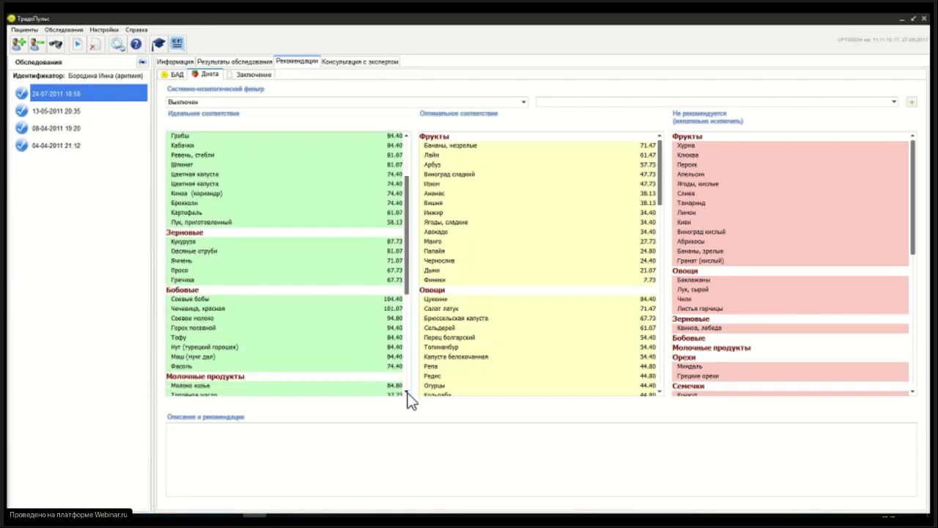
pyautogui.click(407, 393)
pyautogui.click(407, 393)
pyautogui.click(407, 393)
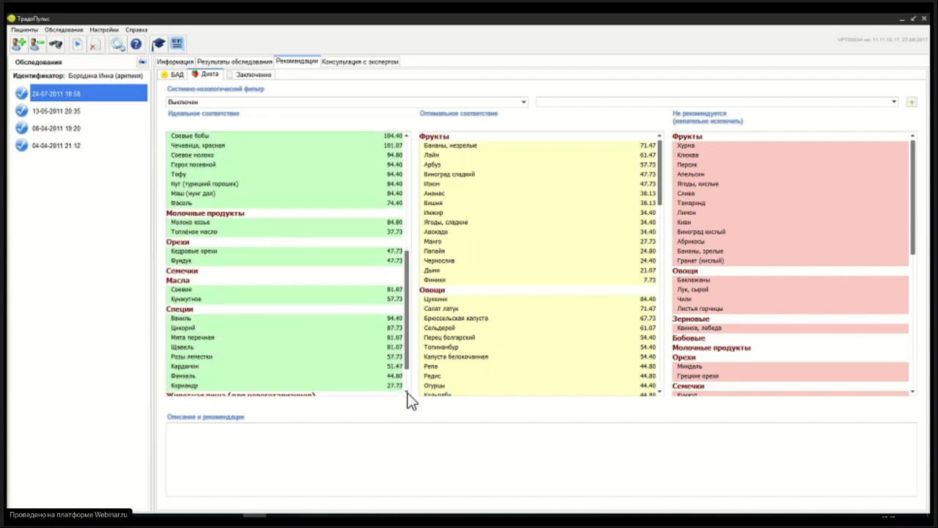
pyautogui.click(407, 393)
pyautogui.click(407, 393)
pyautogui.click(407, 393)
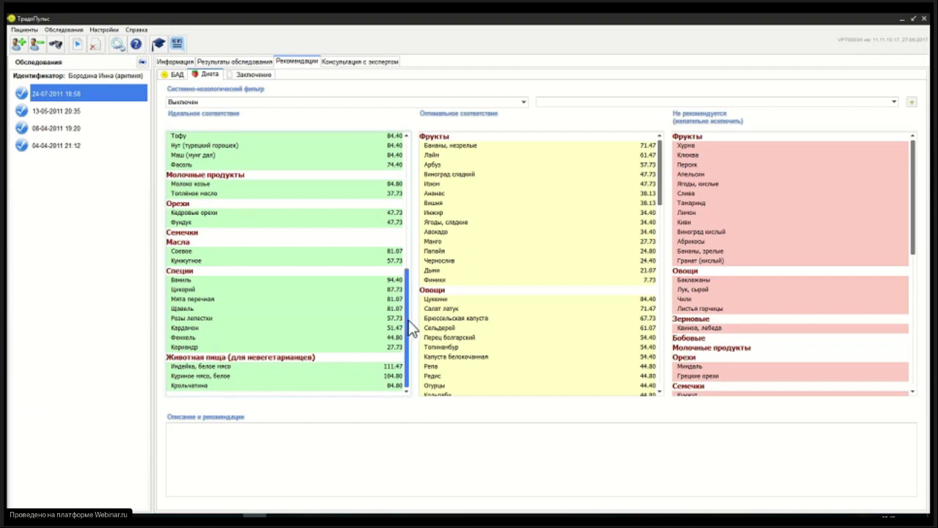
pyautogui.moveTo(405, 322); pyautogui.dragTo(386, 149)
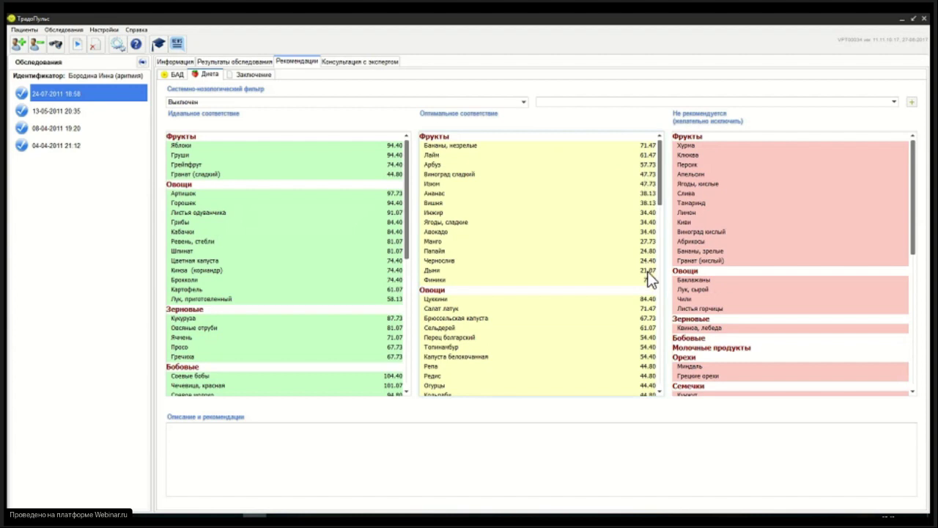
# Step: Review the "Не рекомендуется" food list through to its last category and return to its beginning
pyautogui.moveTo(663, 163)
pyautogui.mouseDown()
pyautogui.moveTo(664, 338)
pyautogui.moveTo(662, 162)
pyautogui.mouseUp()
pyautogui.moveTo(915, 184)
pyautogui.mouseDown()
pyautogui.moveTo(920, 322)
pyautogui.moveTo(917, 171)
pyautogui.mouseUp()
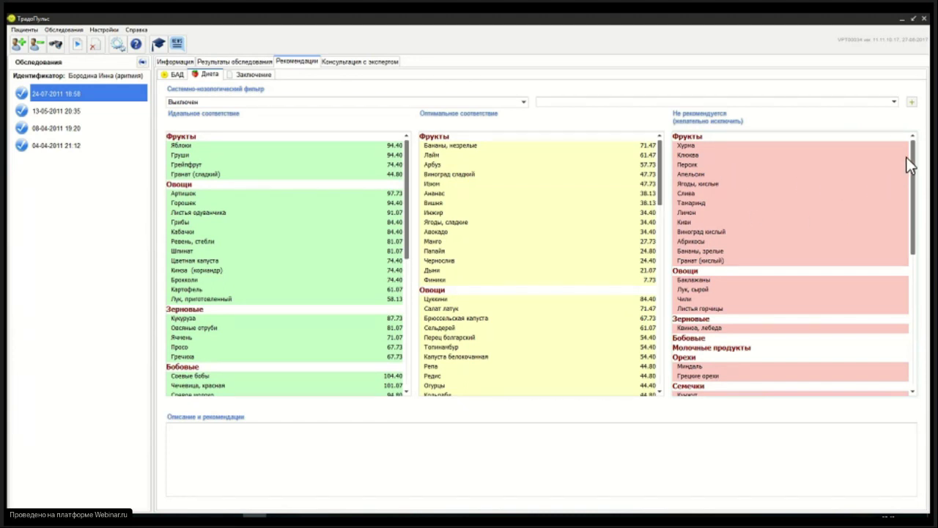
pyautogui.moveTo(914, 152); pyautogui.dragTo(922, 290)
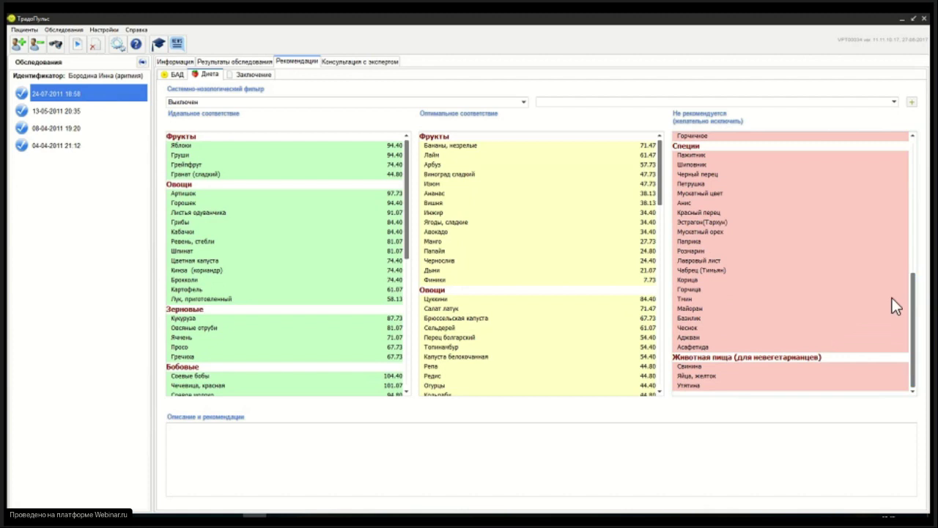
pyautogui.moveTo(913, 308); pyautogui.dragTo(915, 166)
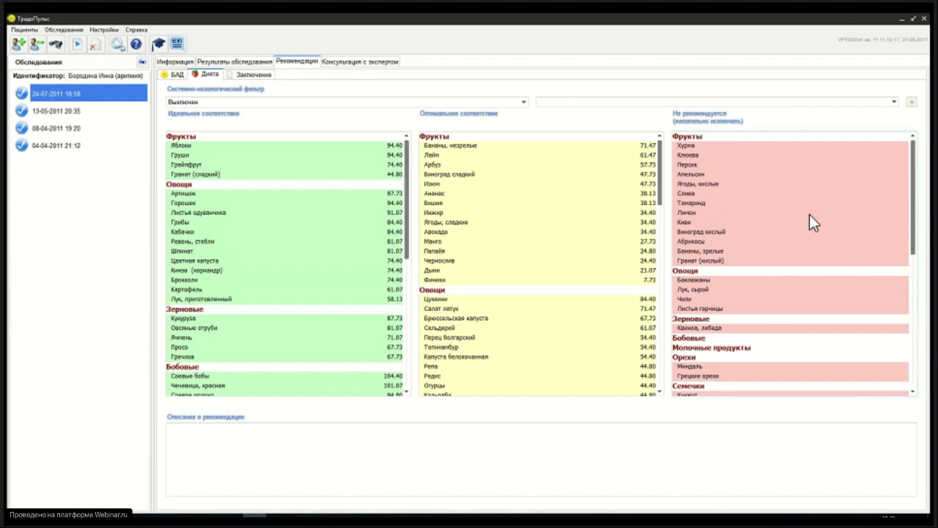
# Step: Look at the supplement recommendations again and check the diet's system-nosological filter options, keeping the filter at "Выключен"
pyautogui.click(176, 76)
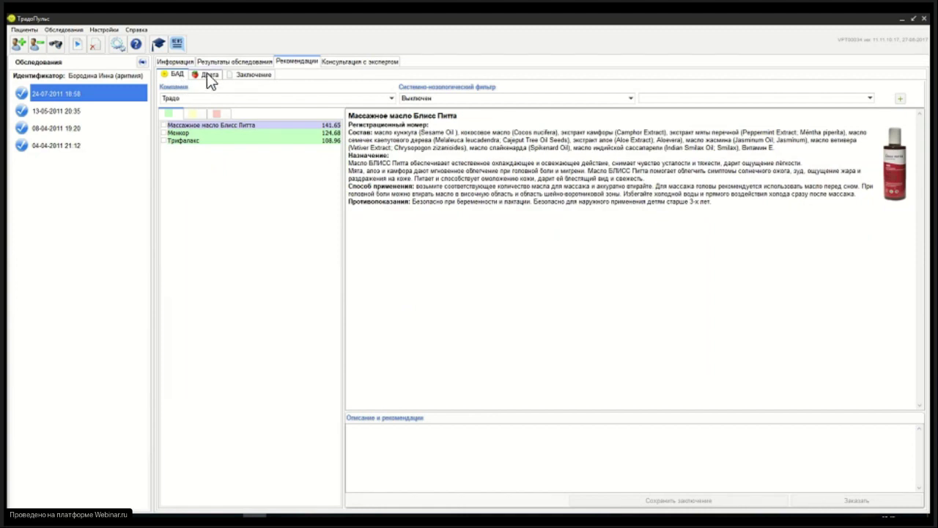
pyautogui.click(208, 75)
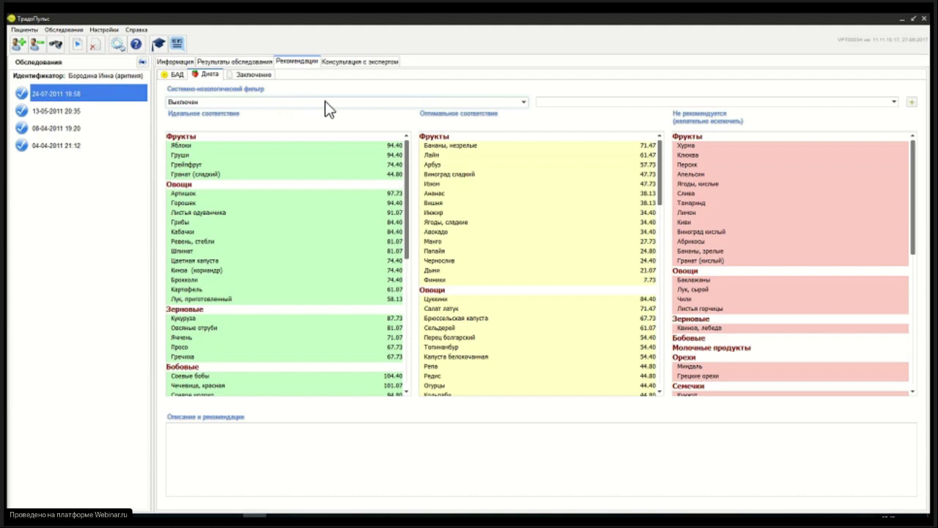
pyautogui.click(523, 103)
pyautogui.click(524, 103)
pyautogui.click(523, 103)
pyautogui.click(523, 103)
pyautogui.click(523, 104)
pyautogui.click(521, 104)
pyautogui.click(522, 103)
pyautogui.click(523, 103)
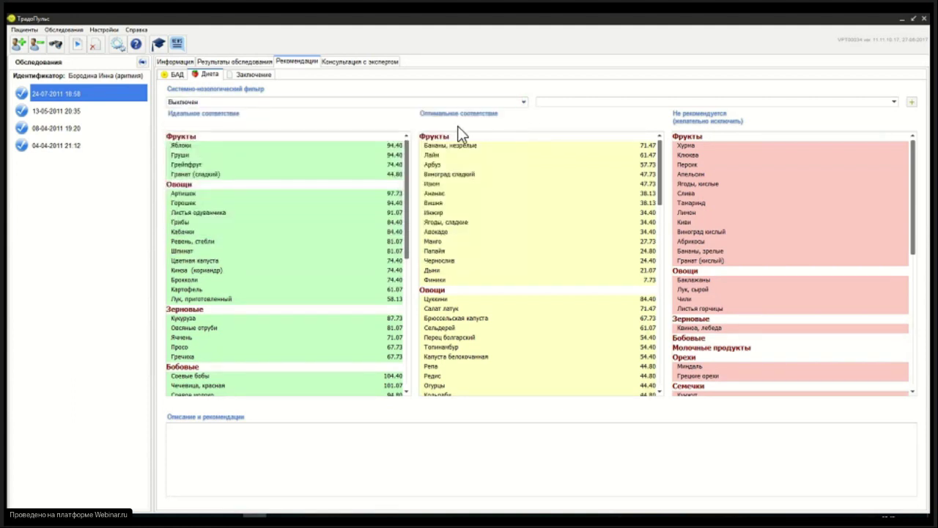
pyautogui.click(268, 104)
pyautogui.click(267, 109)
pyautogui.click(525, 102)
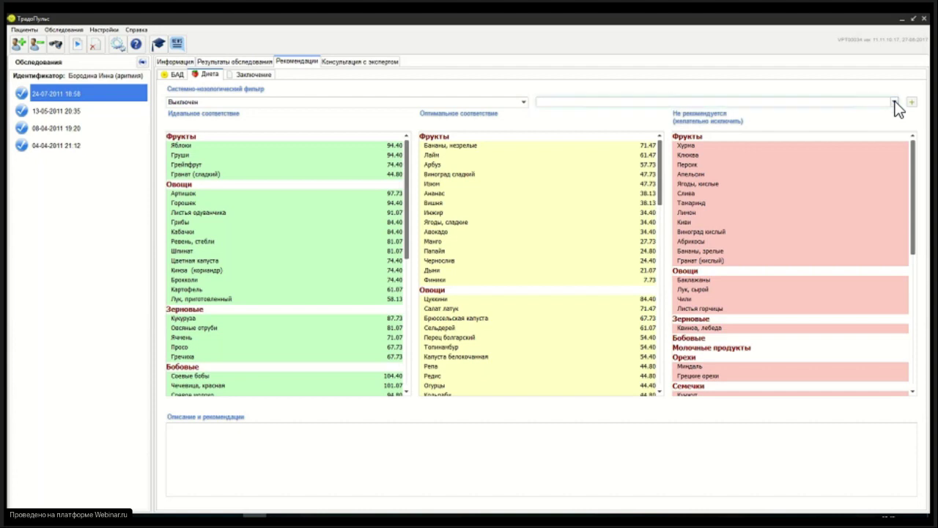
pyautogui.click(525, 102)
pyautogui.click(524, 102)
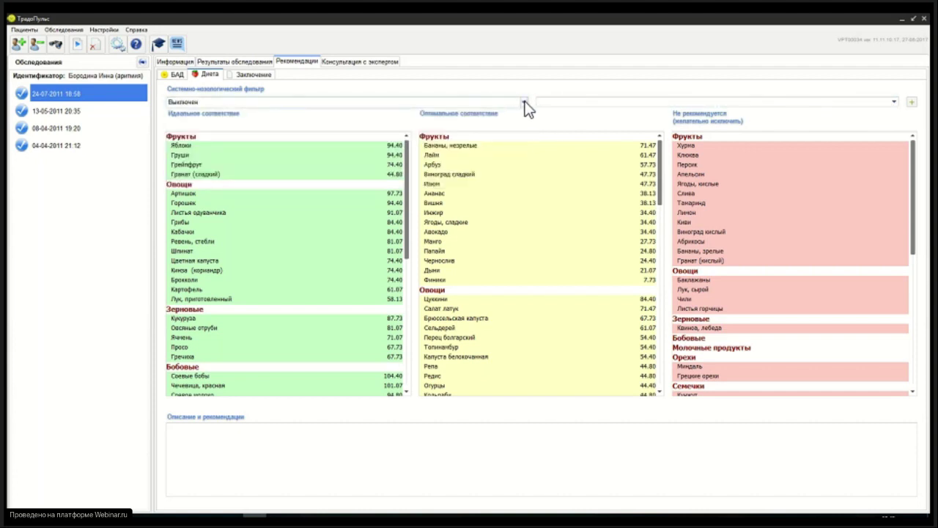
pyautogui.click(525, 102)
pyautogui.click(525, 102)
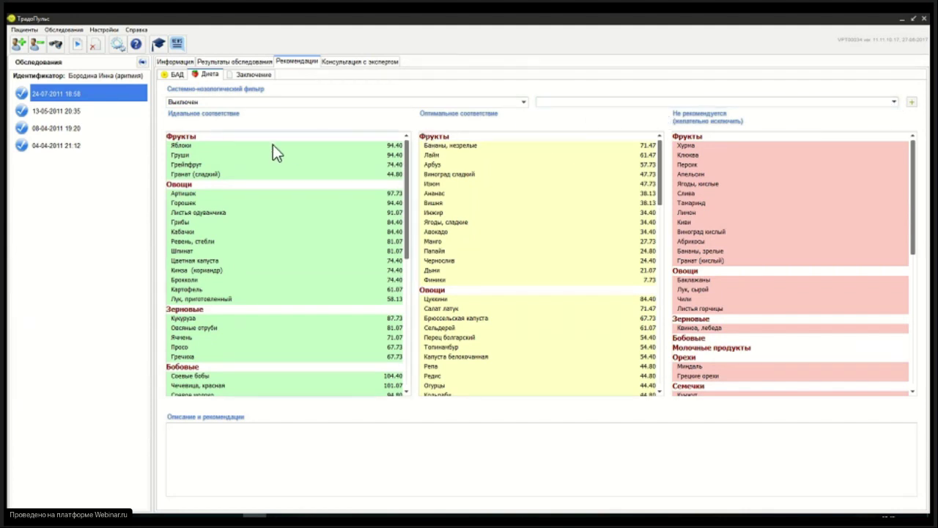
pyautogui.click(69, 111)
pyautogui.click(182, 77)
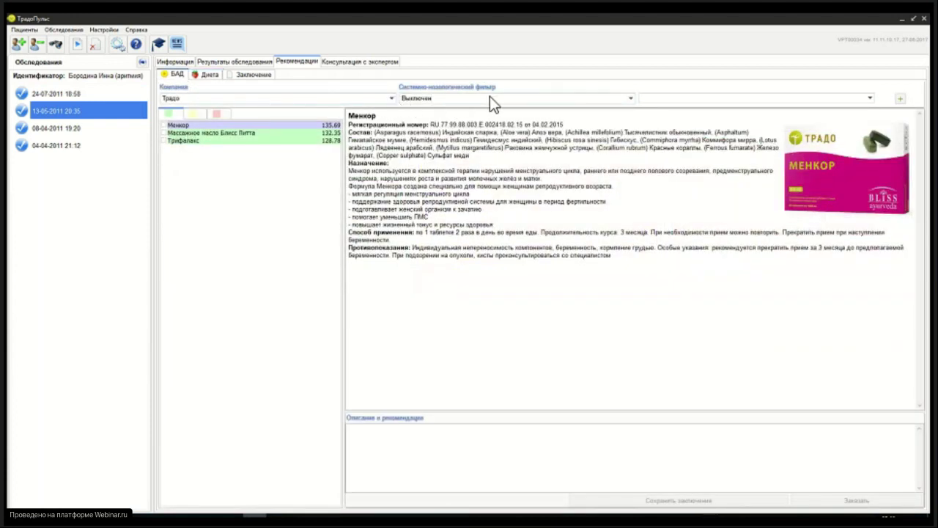
pyautogui.click(631, 98)
pyautogui.click(630, 98)
pyautogui.click(631, 97)
pyautogui.click(630, 97)
pyautogui.click(632, 99)
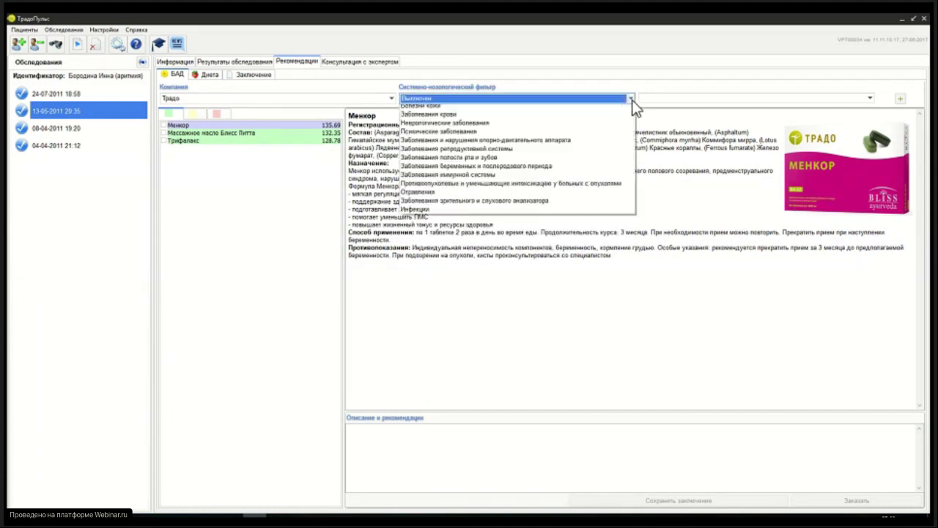
pyautogui.click(632, 100)
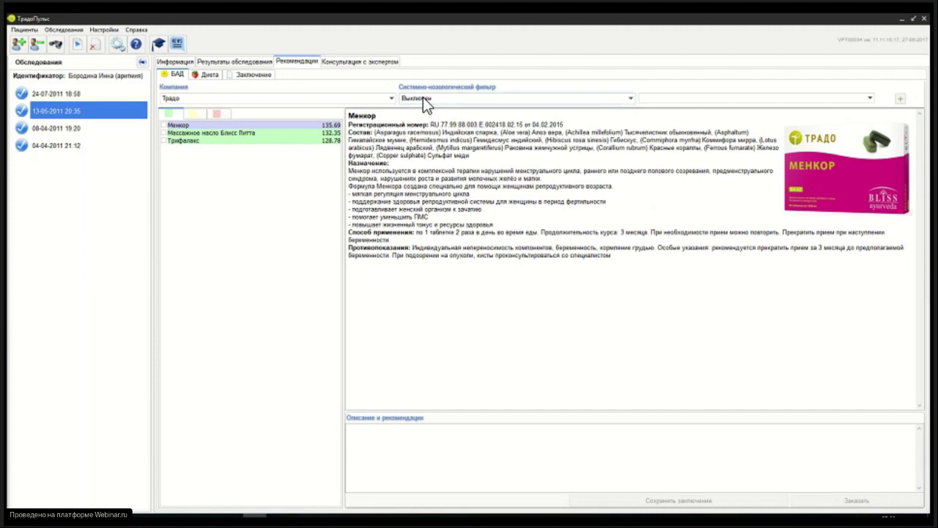
pyautogui.click(632, 97)
pyautogui.click(631, 97)
pyautogui.click(631, 97)
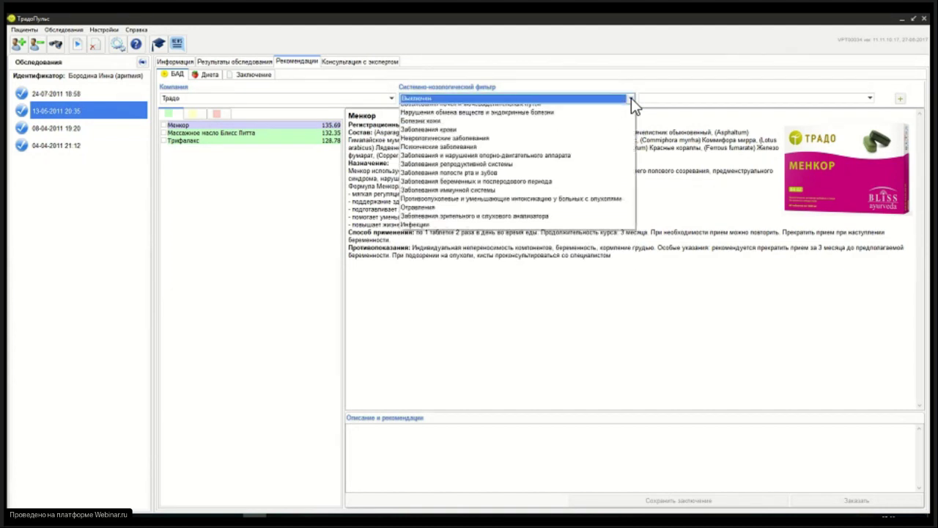
pyautogui.click(631, 97)
pyautogui.click(631, 98)
pyautogui.click(631, 98)
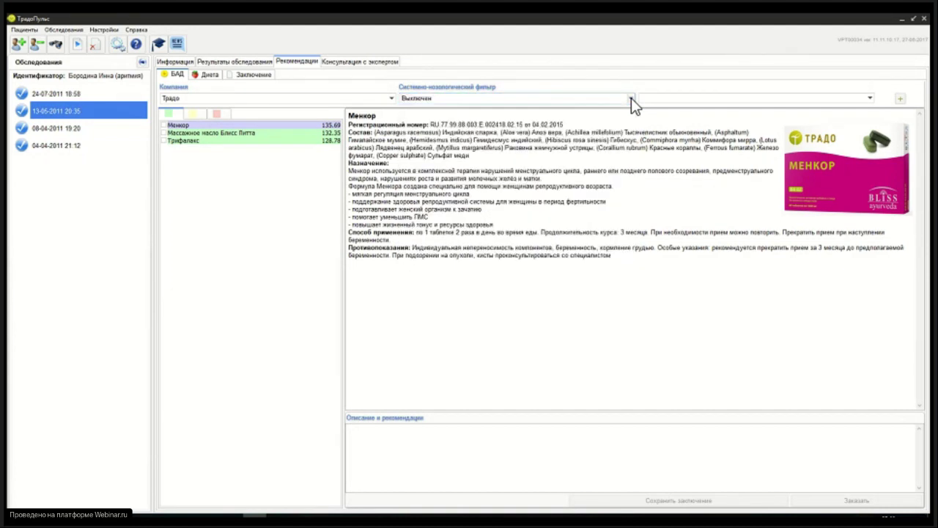
pyautogui.click(631, 98)
pyautogui.click(631, 98)
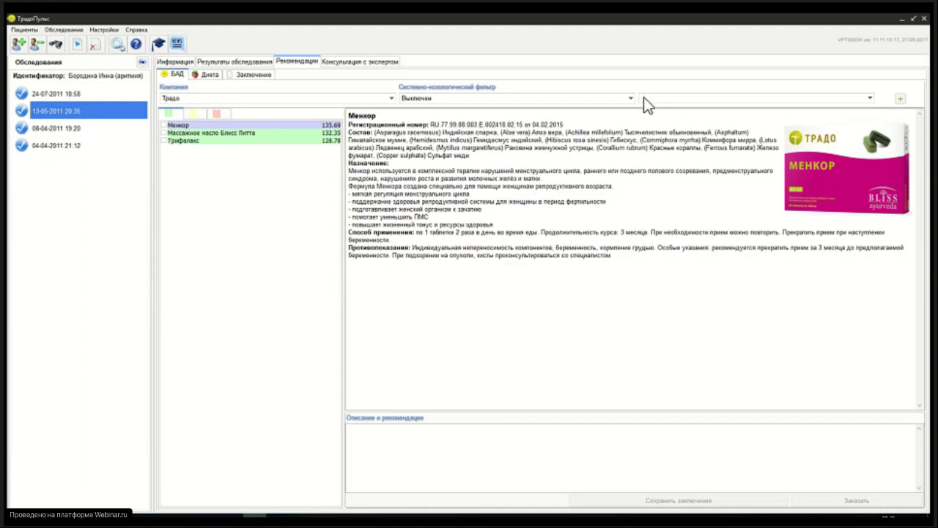
pyautogui.click(210, 74)
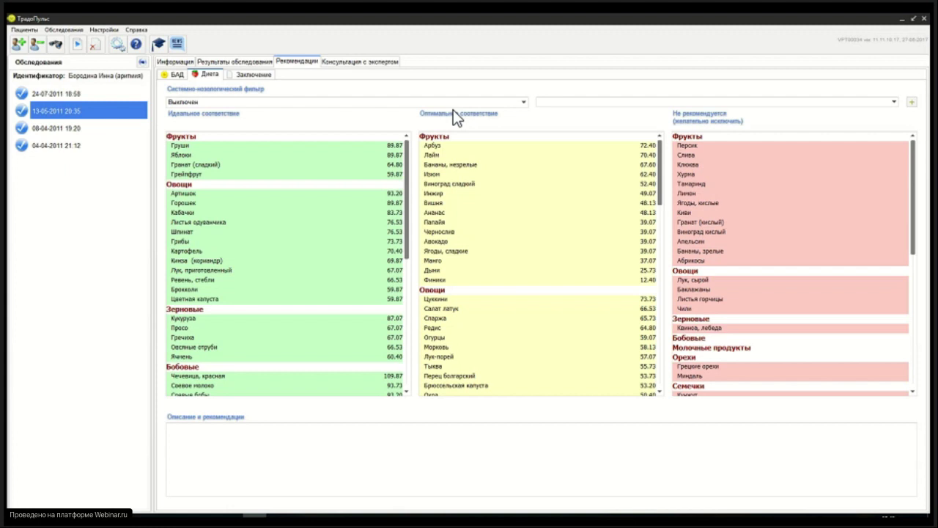
pyautogui.click(522, 103)
pyautogui.click(523, 103)
pyautogui.click(177, 75)
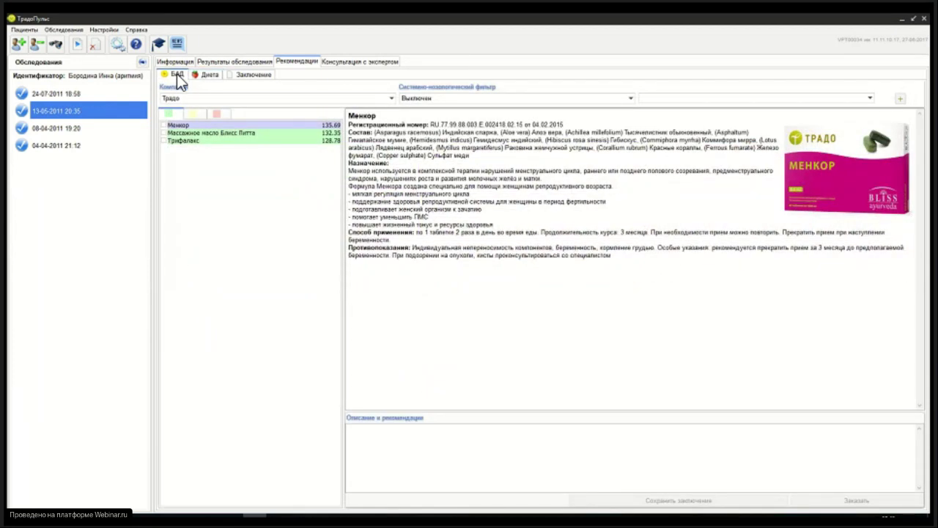
pyautogui.click(183, 141)
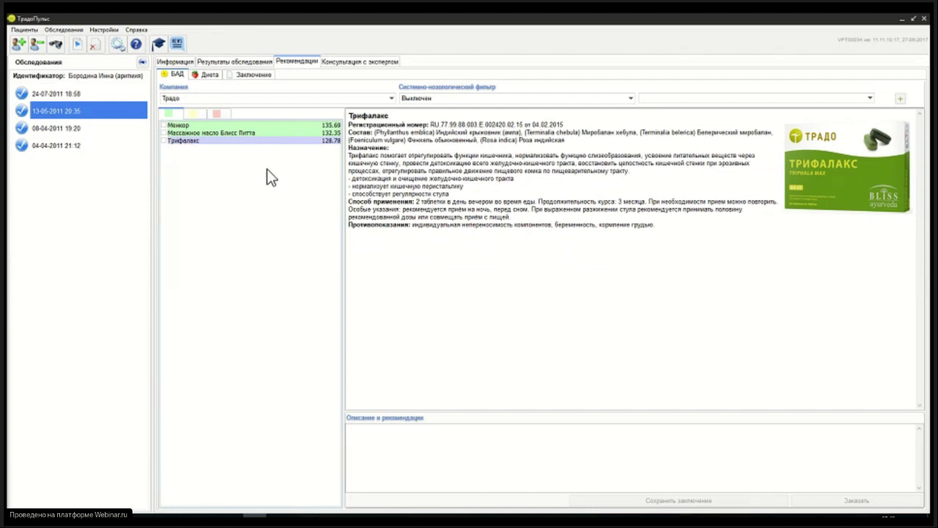
pyautogui.click(163, 140)
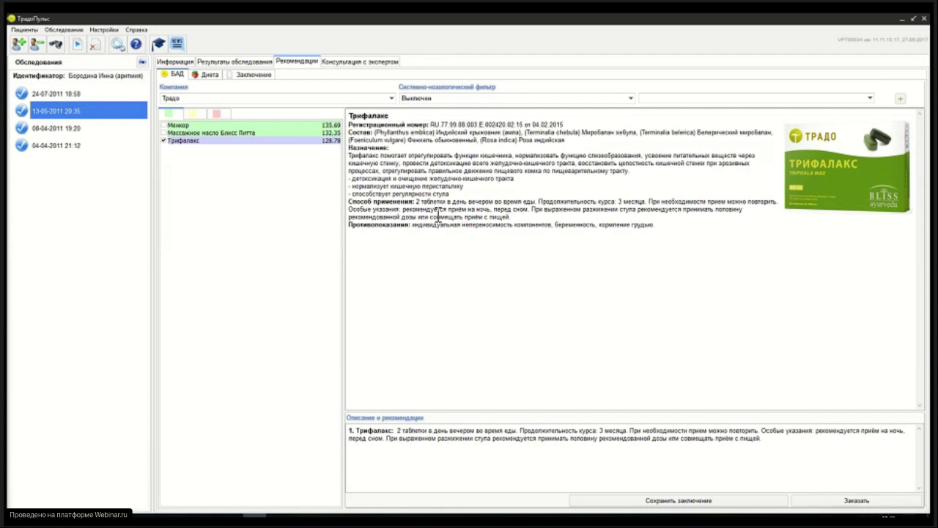
pyautogui.click(200, 133)
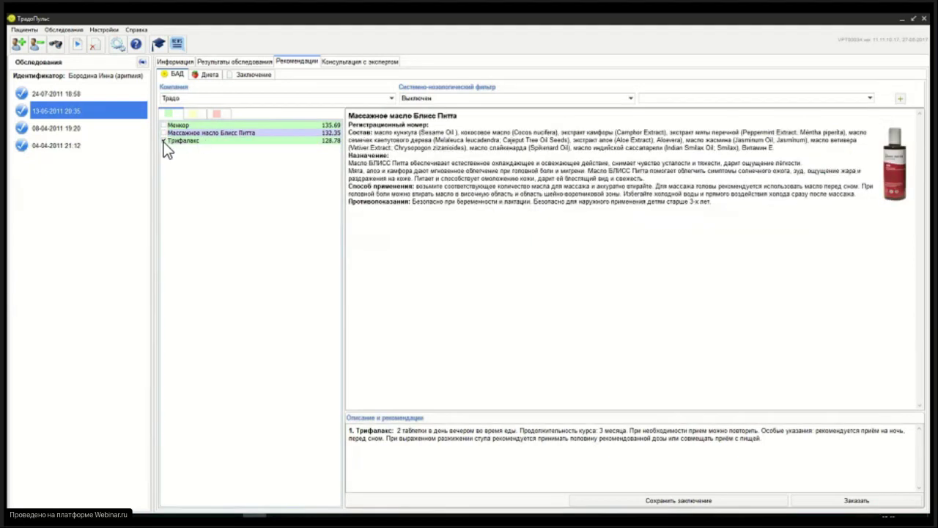
pyautogui.click(183, 142)
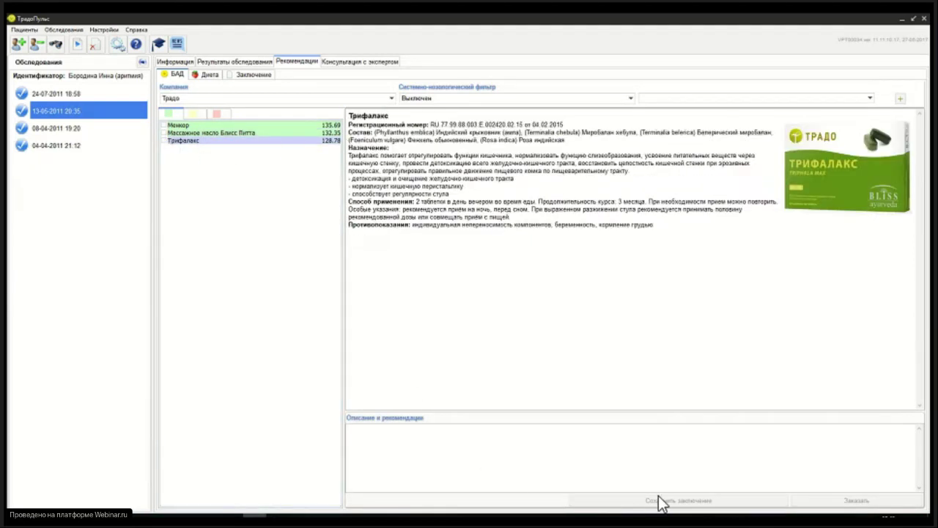
# Step: In the conclusion, replace the old physiological tendencies chart with the current examination's chart and insert the Кардиоинтервалограмма graph beside it
pyautogui.click(242, 74)
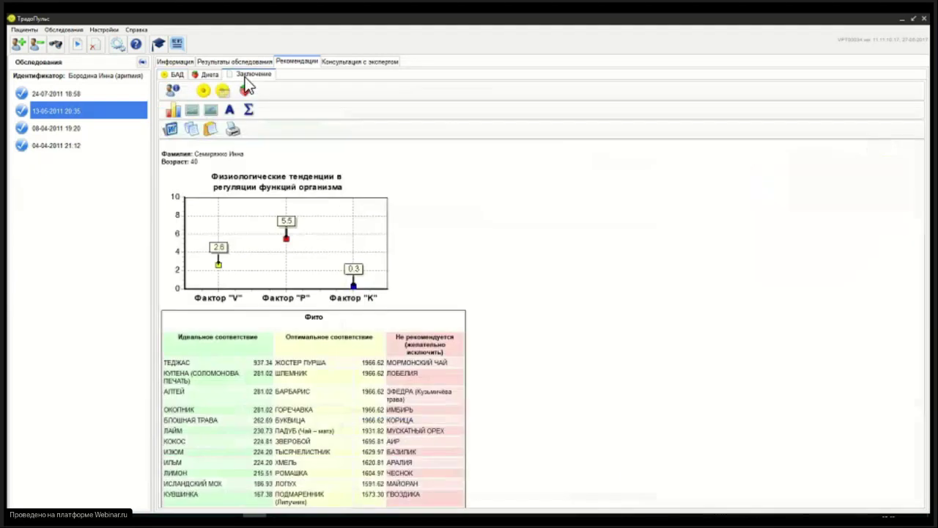
pyautogui.click(226, 233)
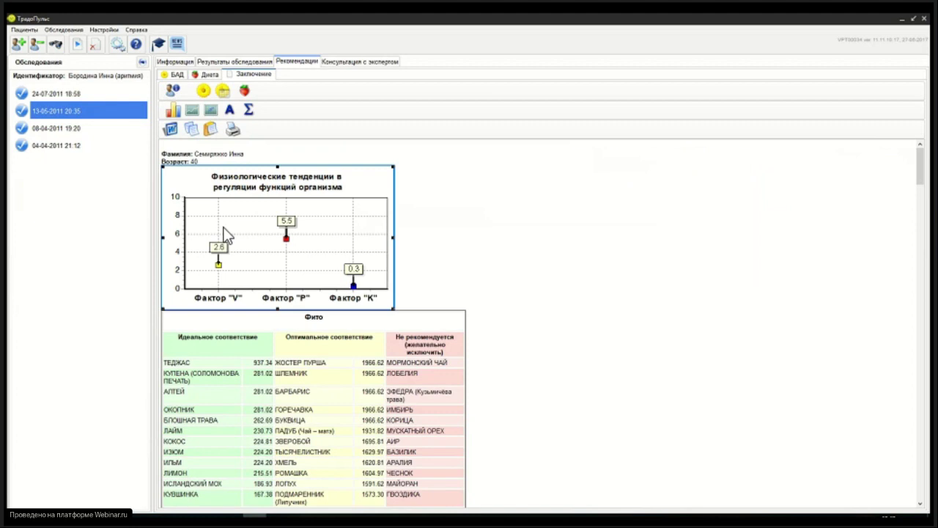
pyautogui.scroll(-4, 227, 236)
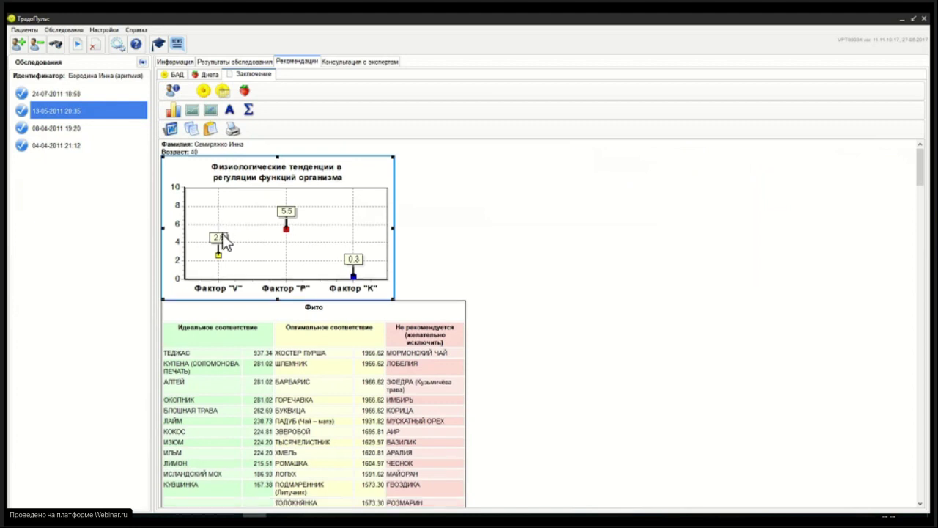
pyautogui.scroll(3, 230, 237)
pyautogui.scroll(2, 230, 237)
pyautogui.click(176, 112)
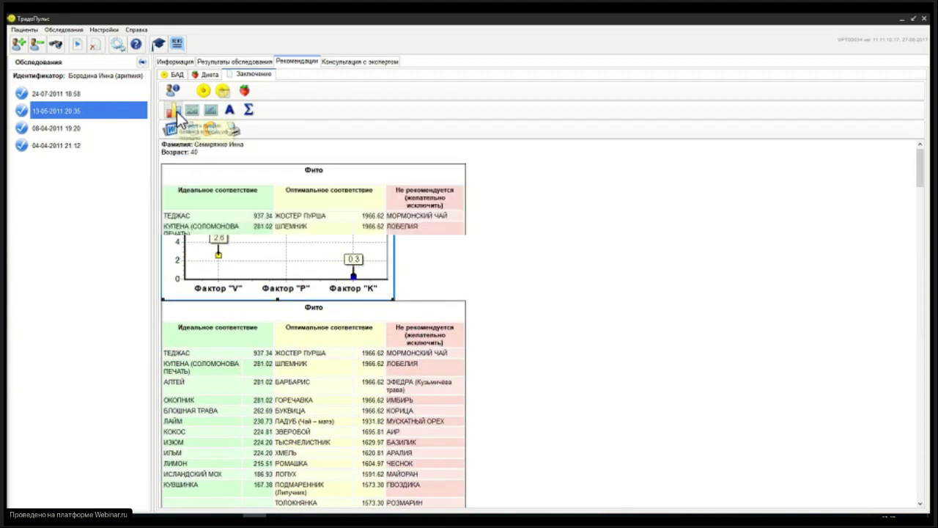
pyautogui.click(192, 111)
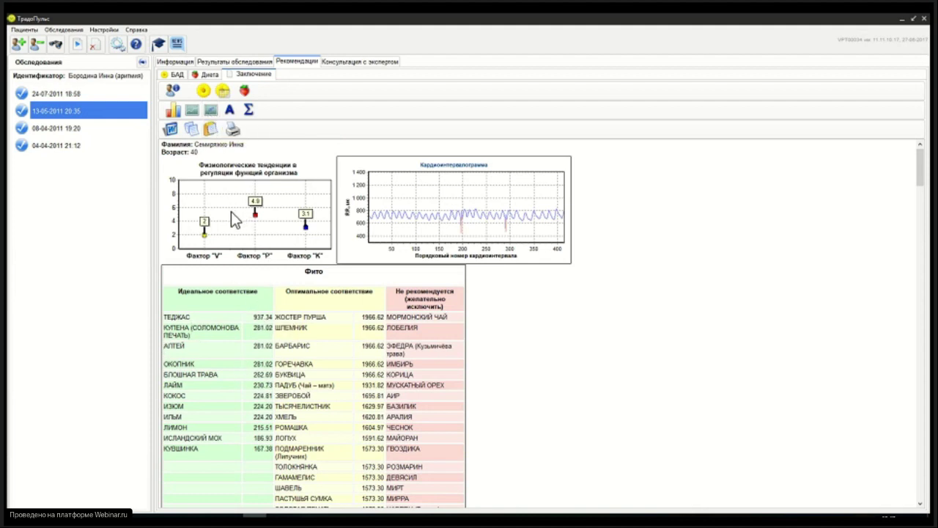
# Step: Glance at the diet recommendations, return to the supplements and mark Массажное масло Блисс Питта and Менкор for the conclusion
pyautogui.click(207, 74)
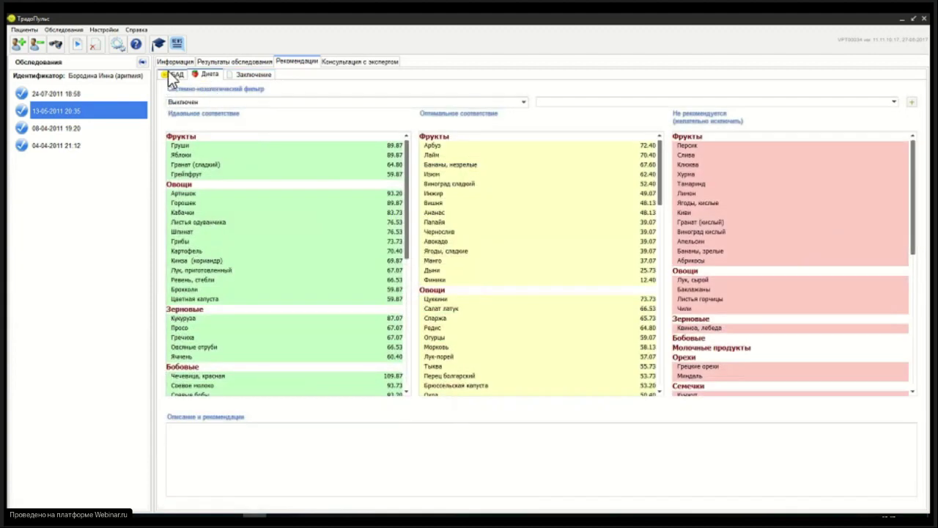
pyautogui.click(175, 76)
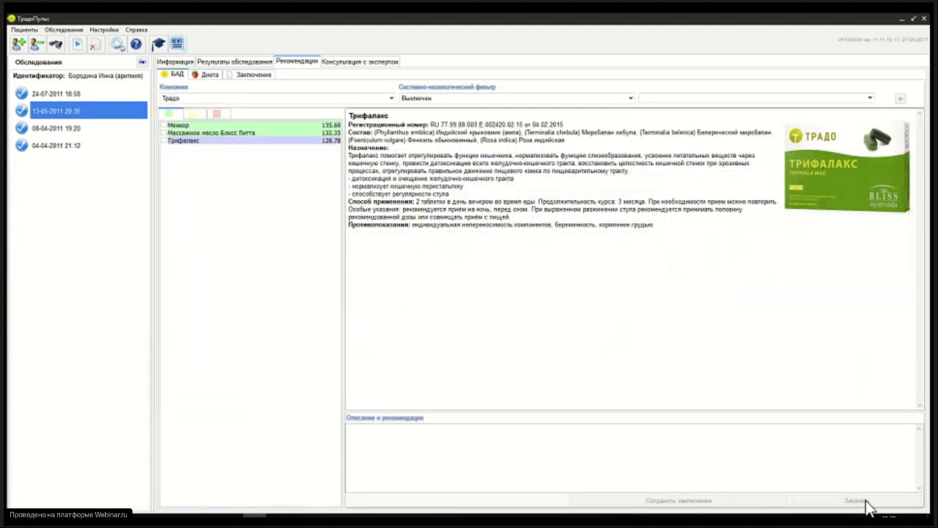
pyautogui.click(165, 134)
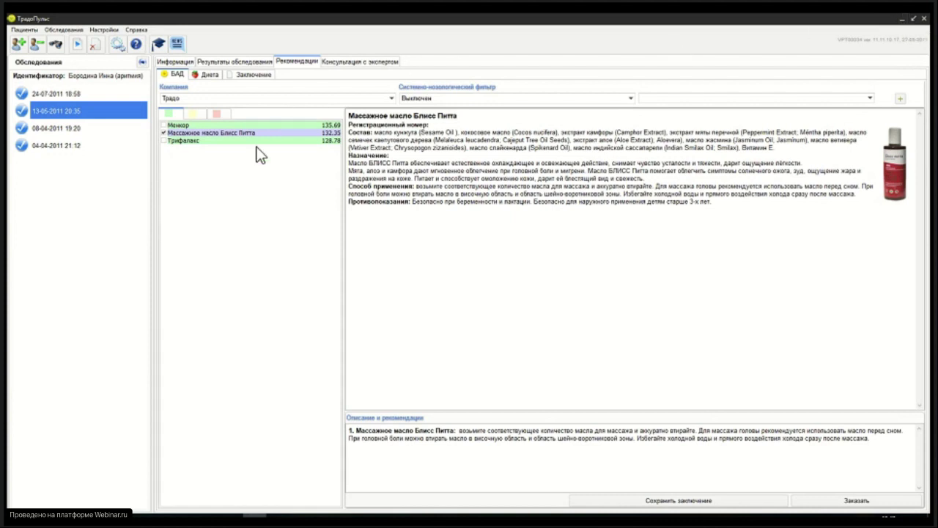
pyautogui.click(165, 126)
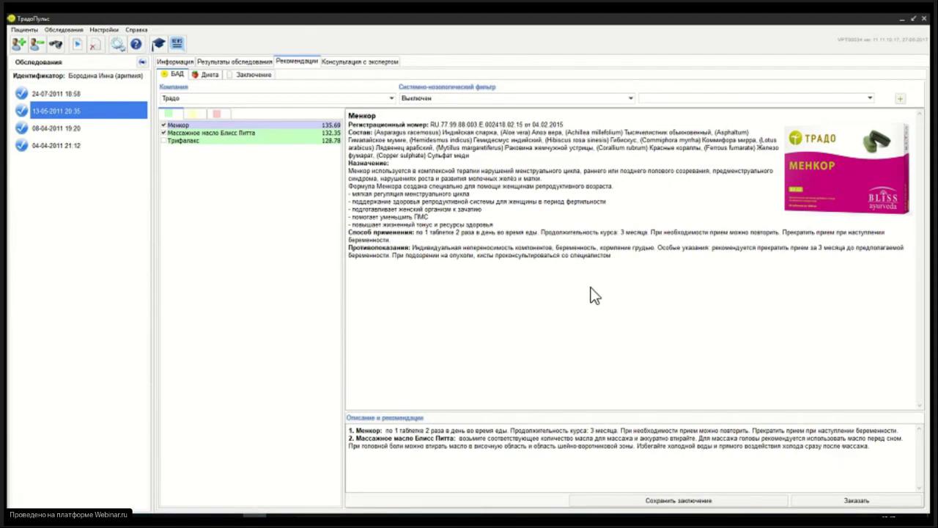
# Step: Look over the settings options and the expert consultation page, and return to the supplement recommendations
pyautogui.click(109, 33)
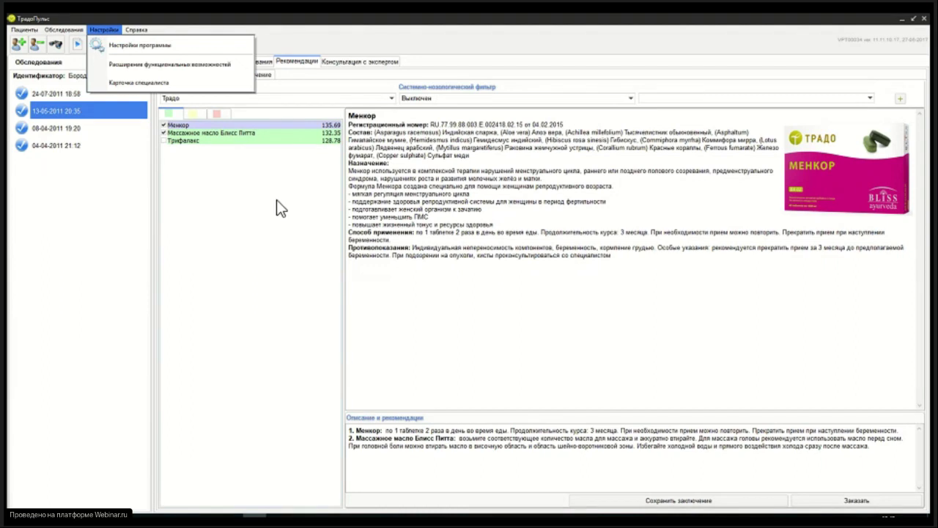
pyautogui.click(378, 59)
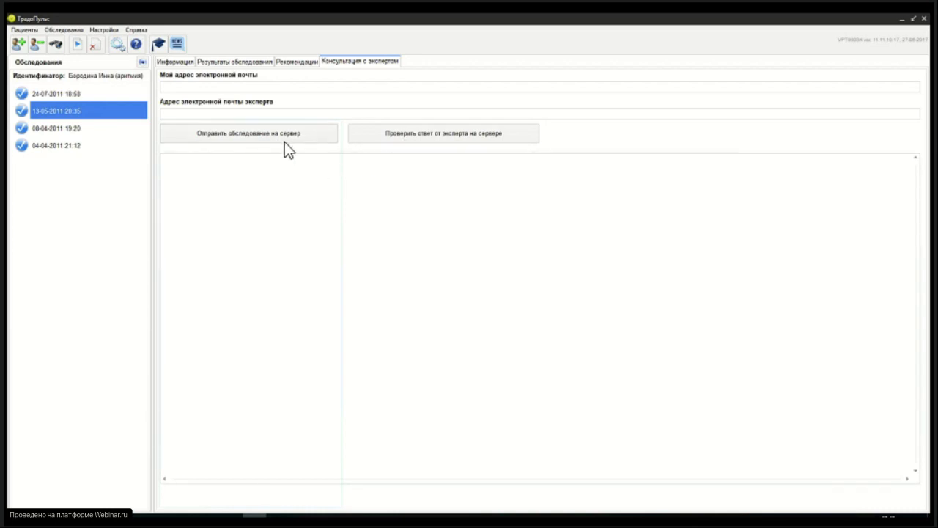
pyautogui.click(294, 64)
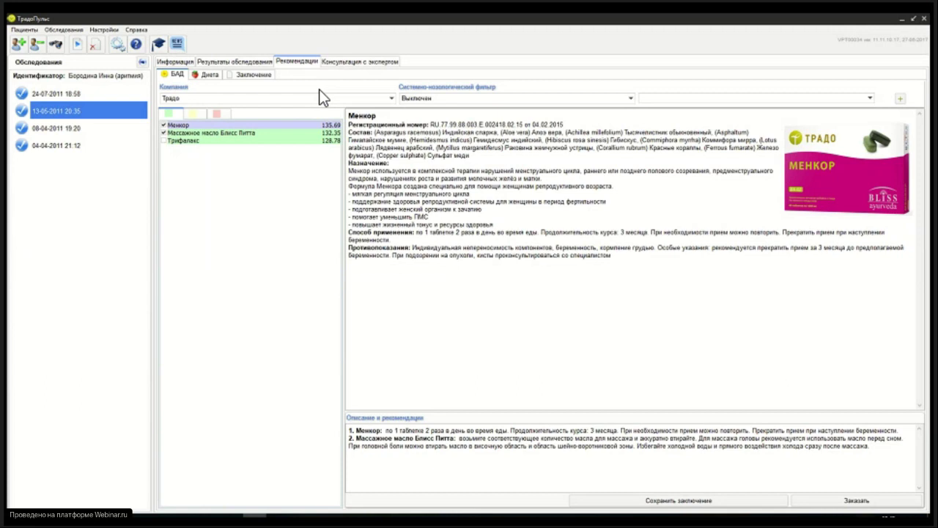
pyautogui.click(255, 60)
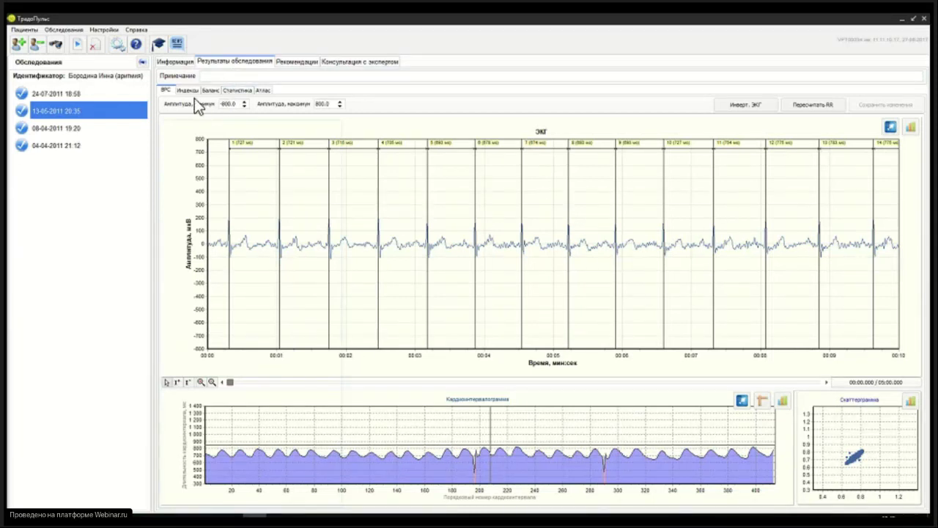
pyautogui.click(188, 91)
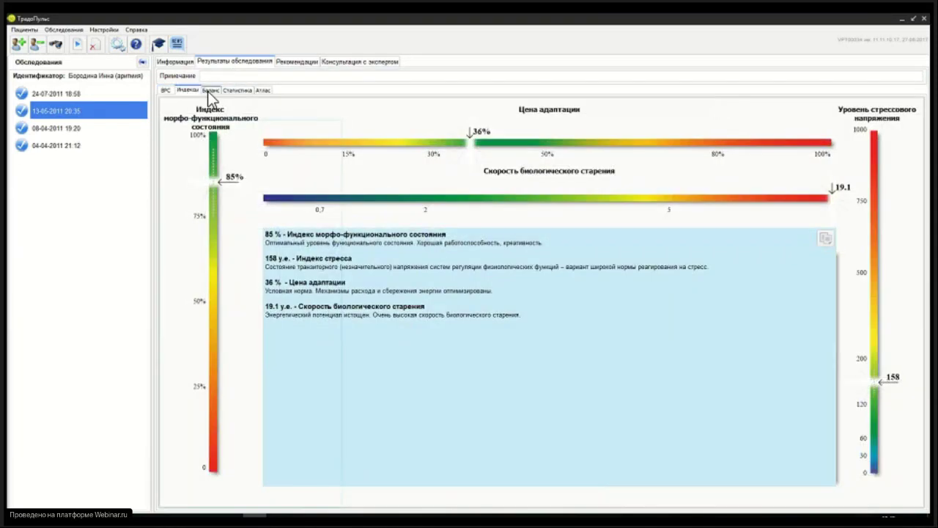
pyautogui.click(210, 90)
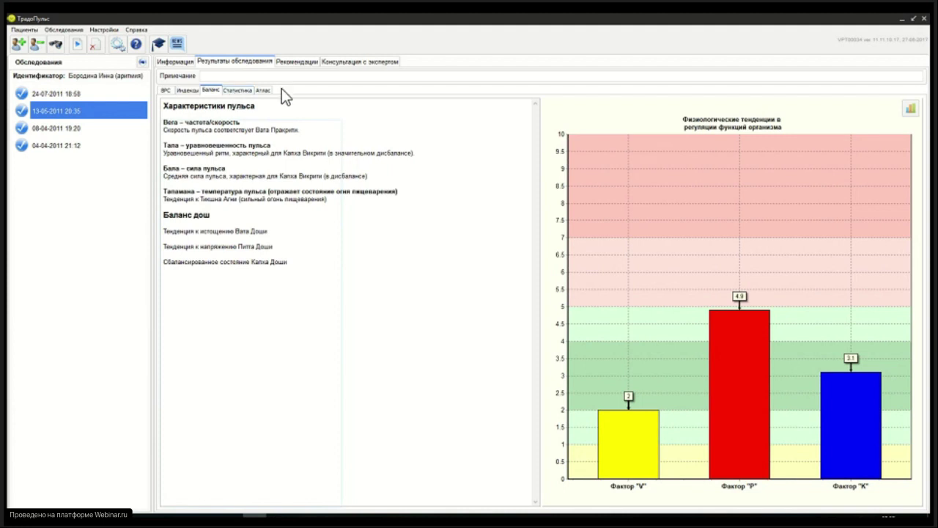
pyautogui.click(297, 61)
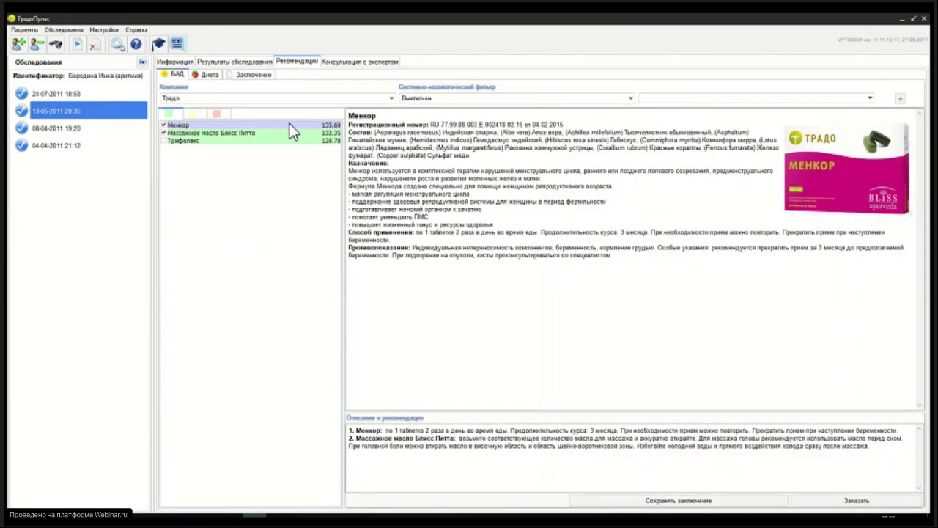
pyautogui.click(225, 61)
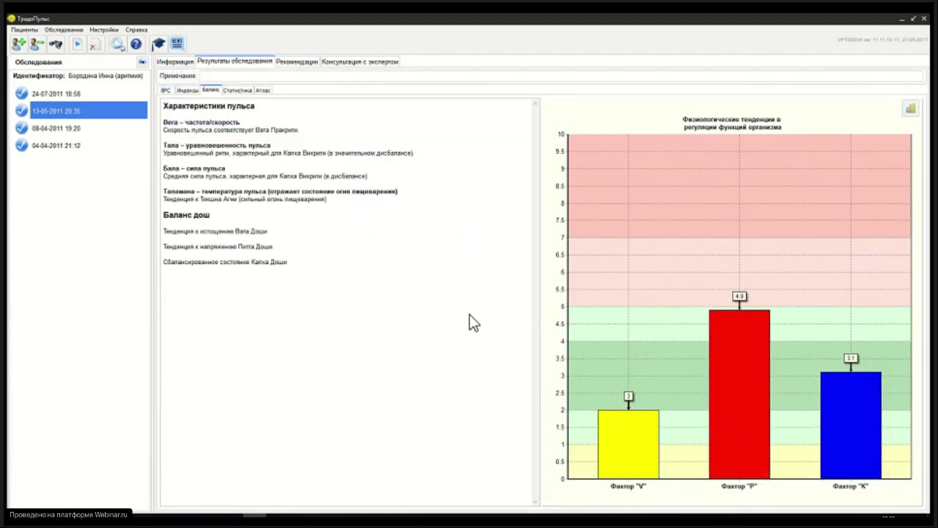
# Step: Show Сердце, Мочевой пузырь, Почки and Печень on the body figure in the examination's organ atlas
pyautogui.click(264, 90)
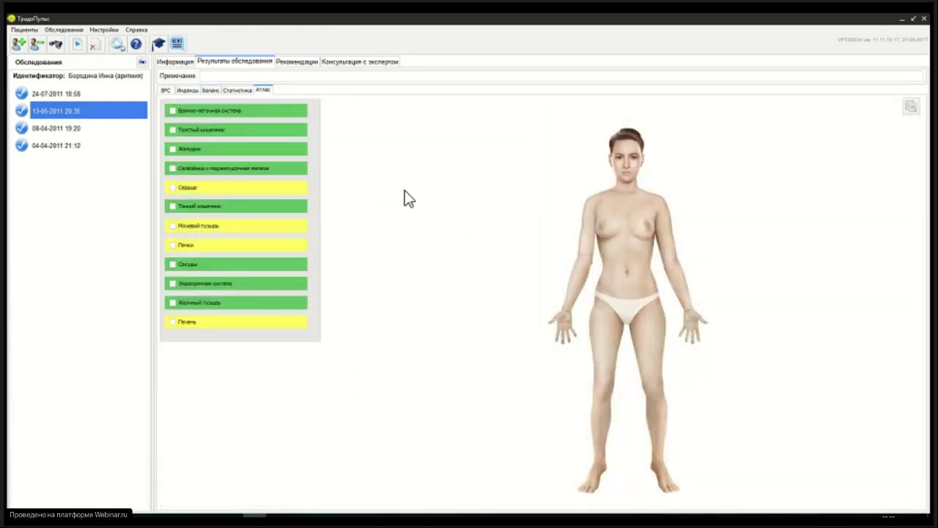
pyautogui.click(173, 188)
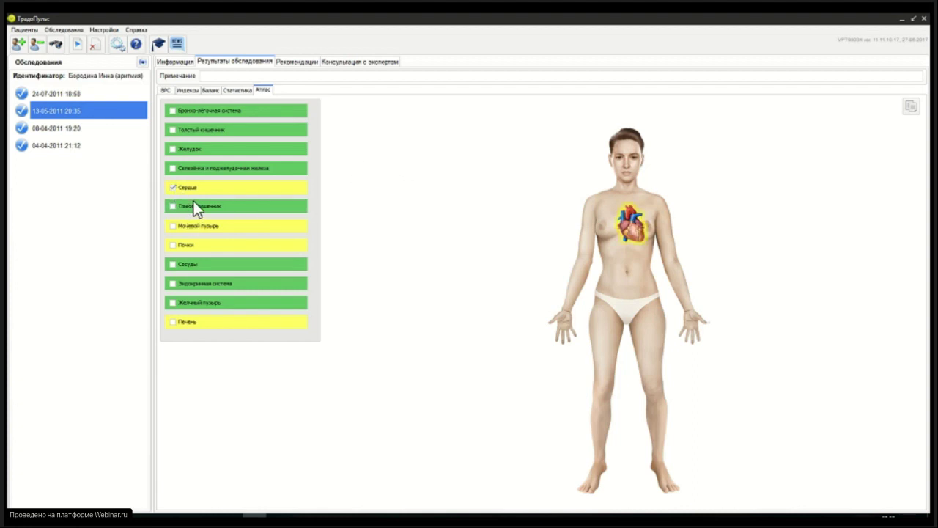
pyautogui.click(173, 226)
pyautogui.click(174, 322)
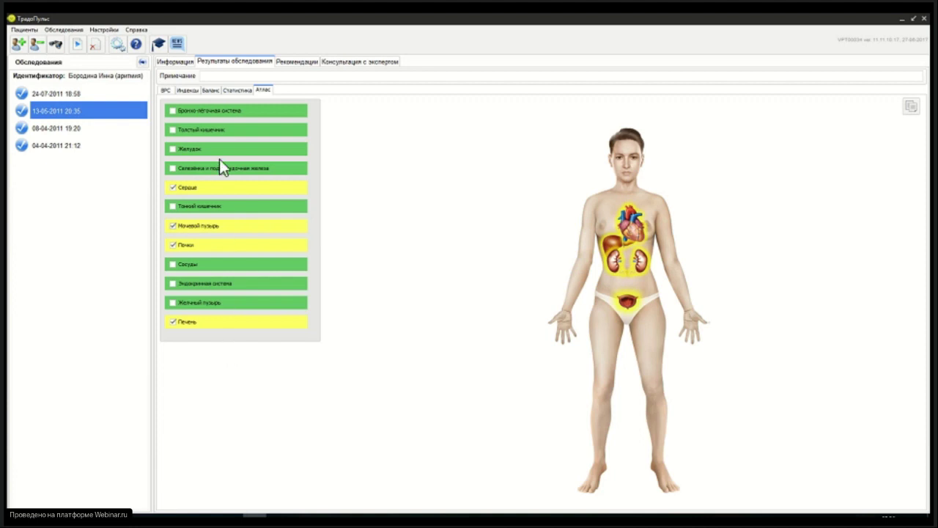
pyautogui.click(211, 91)
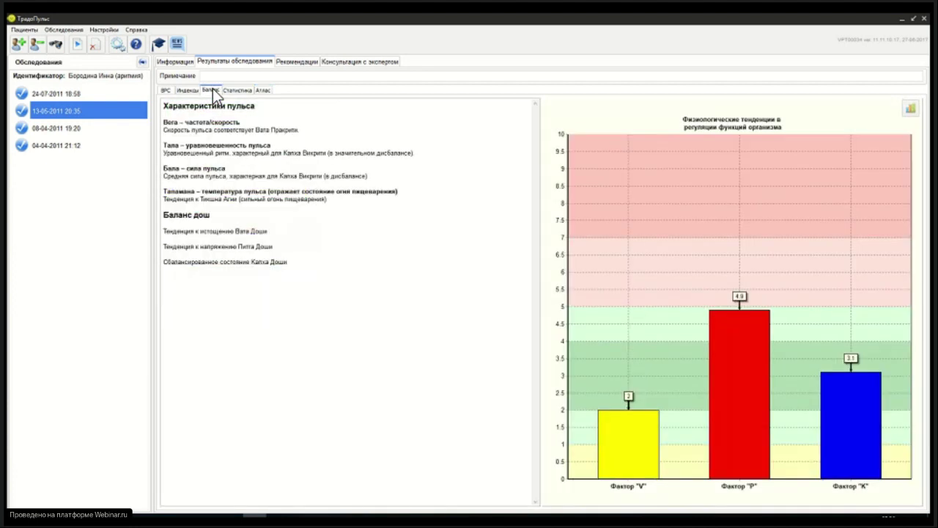
pyautogui.click(55, 128)
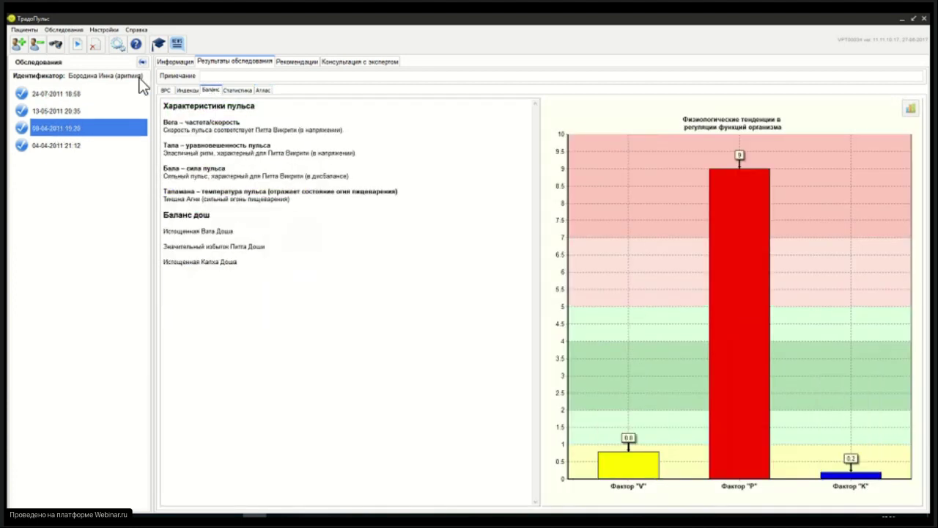
pyautogui.click(142, 62)
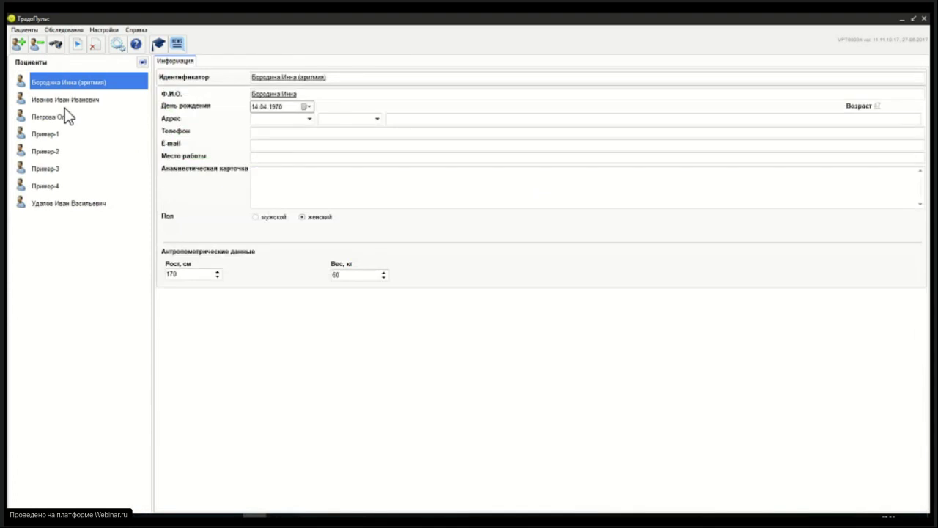
pyautogui.click(64, 101)
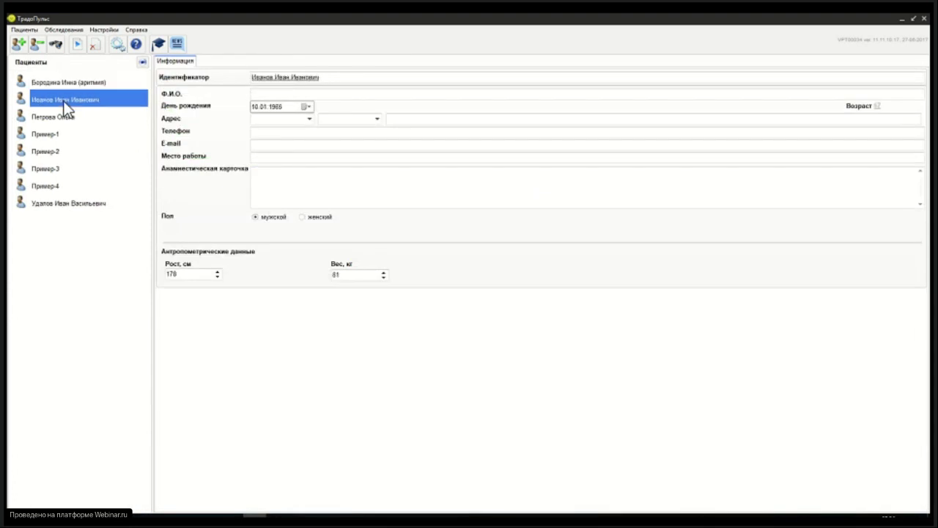
pyautogui.click(143, 61)
pyautogui.click(130, 95)
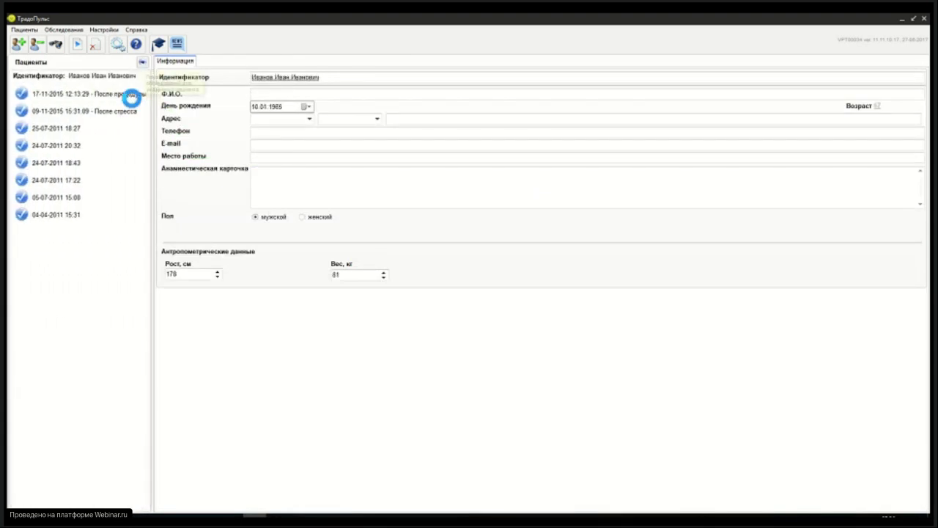
pyautogui.click(104, 111)
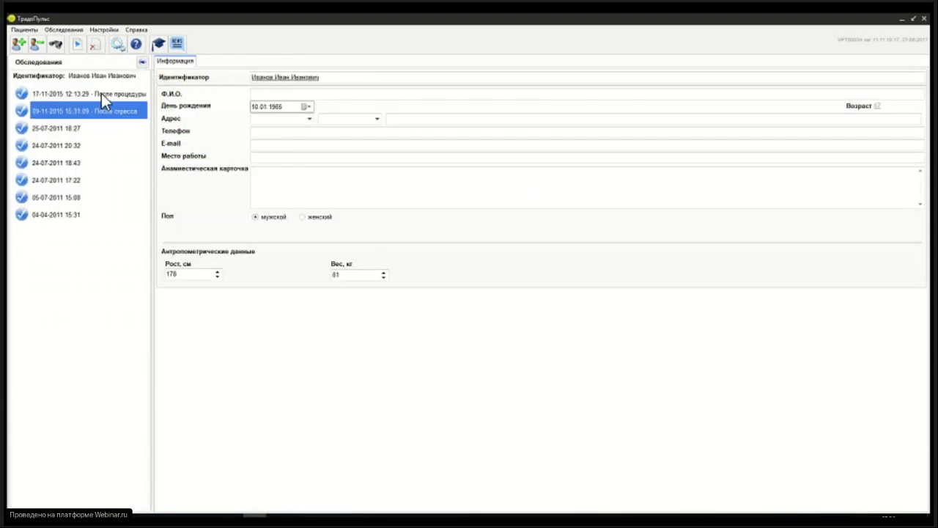
pyautogui.click(100, 92)
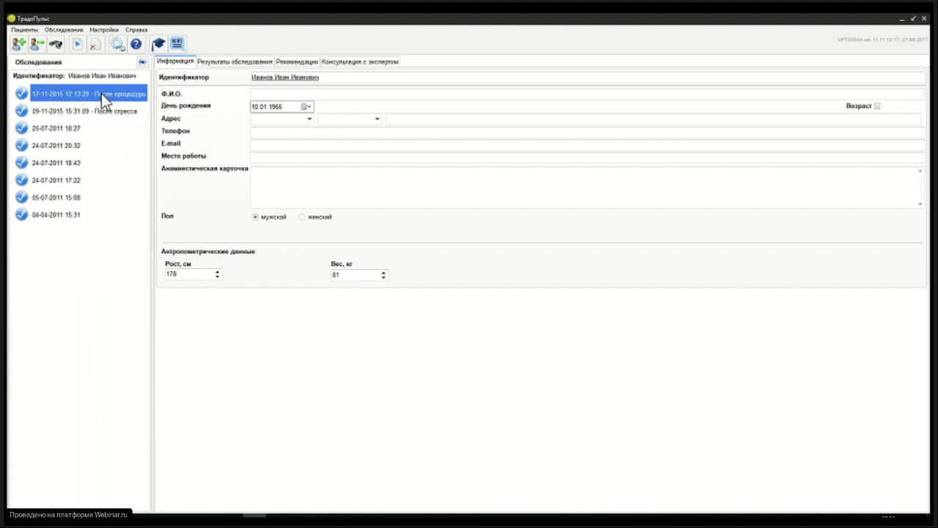
# Step: Compare the pulse balance of the "После процедуры" and "После стресса" examinations, and check the supplements recommended for "После стресса"
pyautogui.click(236, 64)
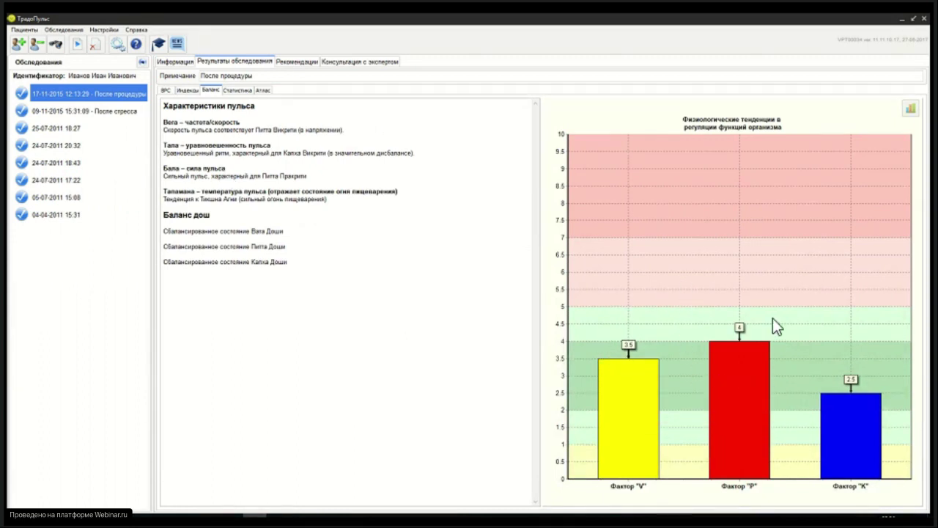
pyautogui.click(107, 112)
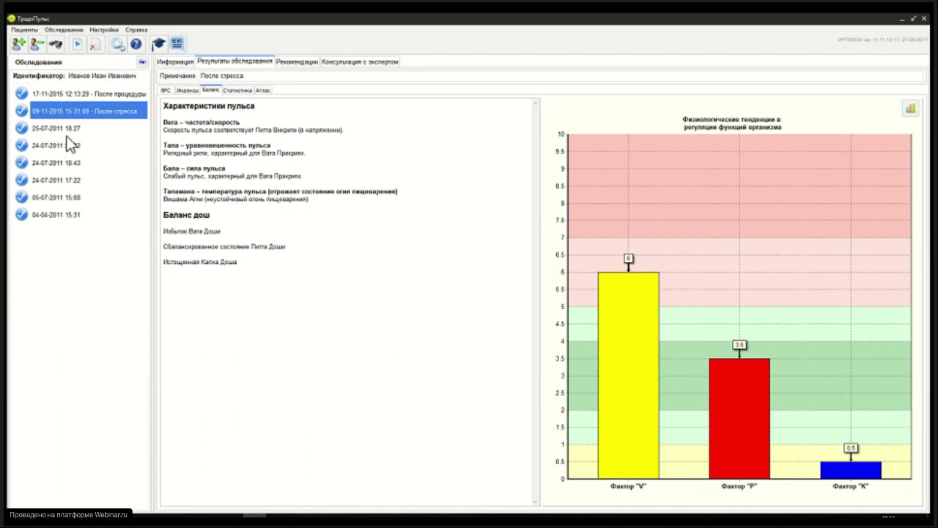
pyautogui.moveTo(609, 362)
pyautogui.click(285, 63)
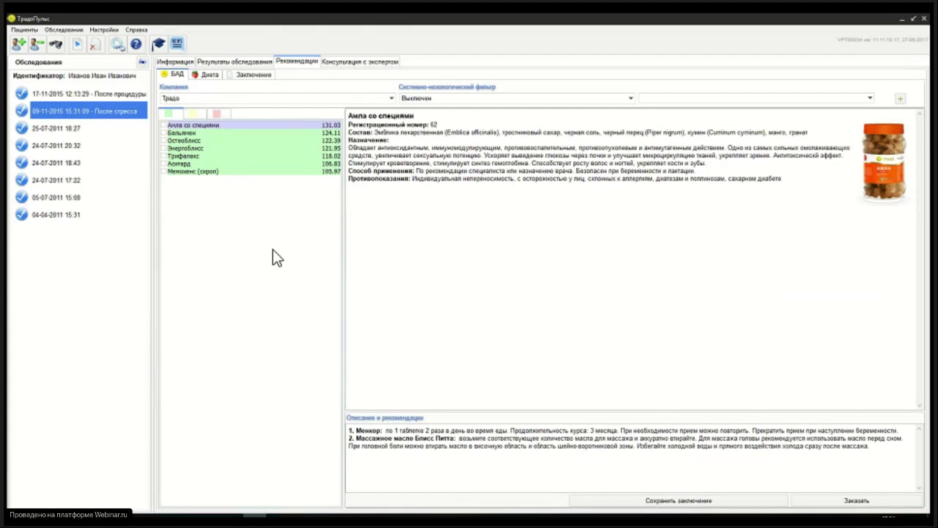
pyautogui.click(229, 63)
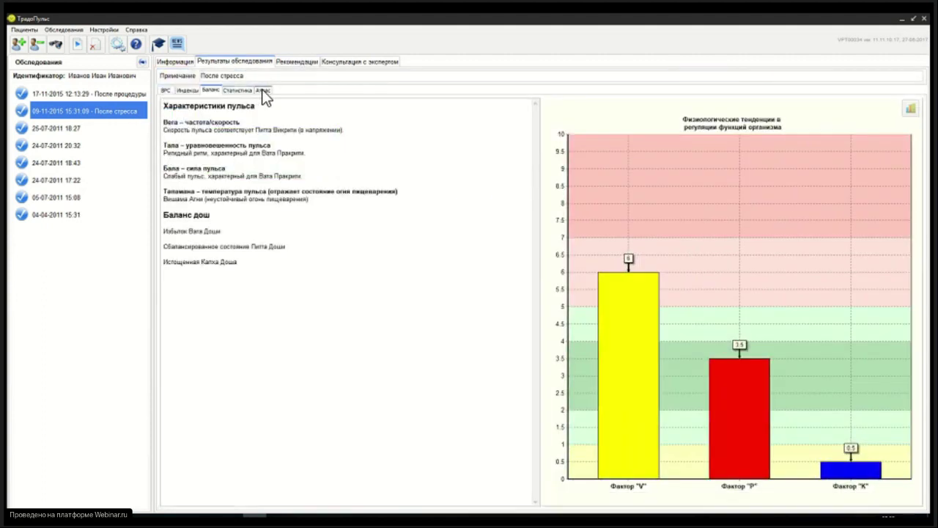
# Step: Open the organ atlas of the "После стресса" examination and hide Сердце from the body figure
pyautogui.click(263, 90)
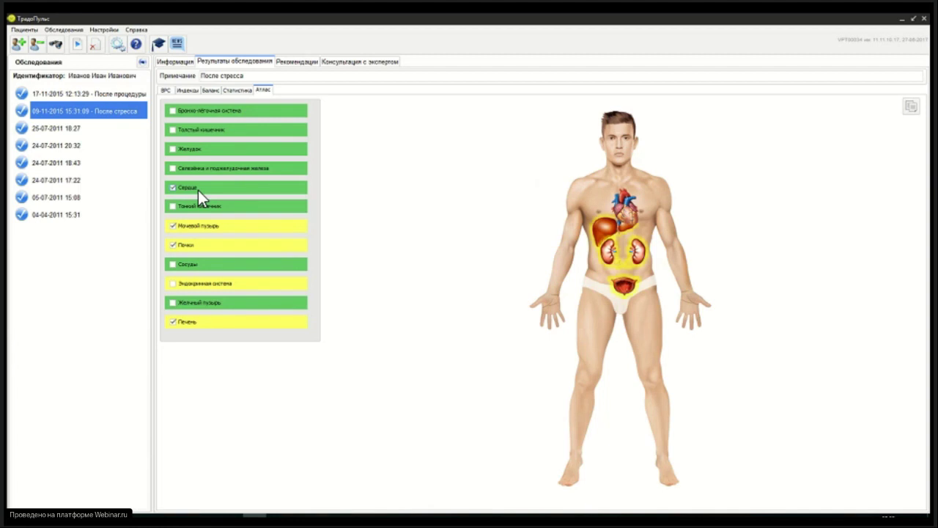
pyautogui.click(172, 187)
pyautogui.click(175, 188)
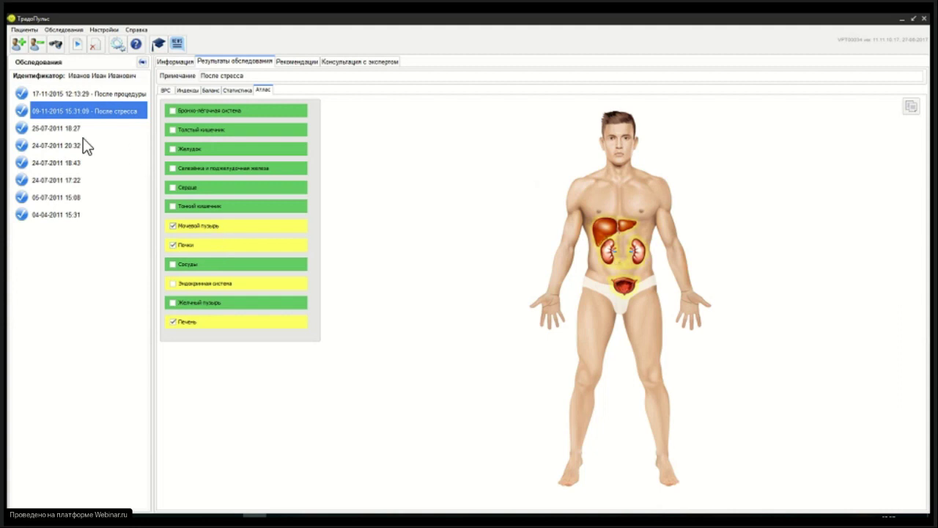
pyautogui.click(58, 215)
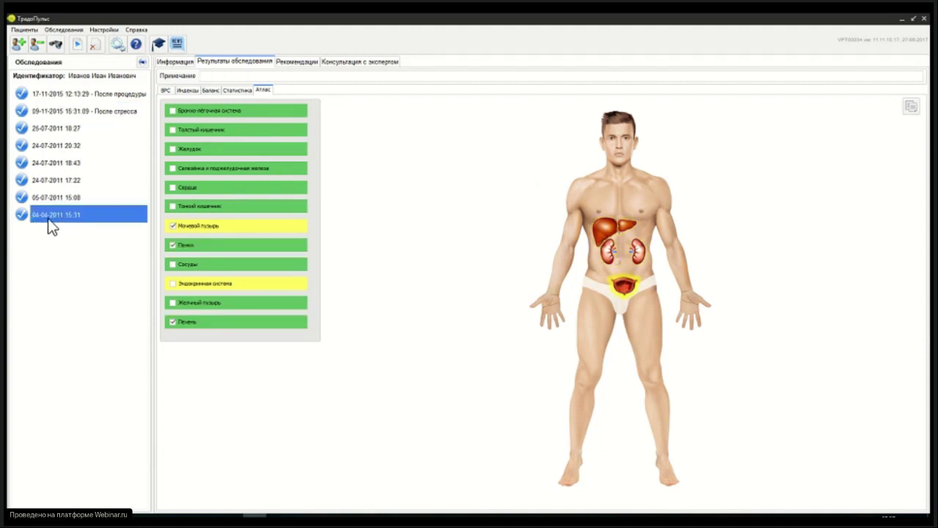
pyautogui.click(172, 226)
pyautogui.click(56, 198)
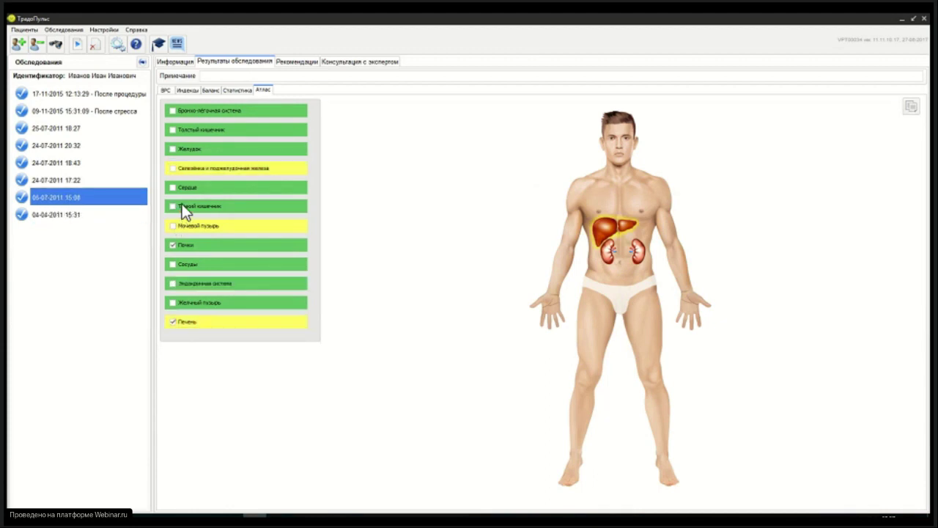
pyautogui.click(64, 180)
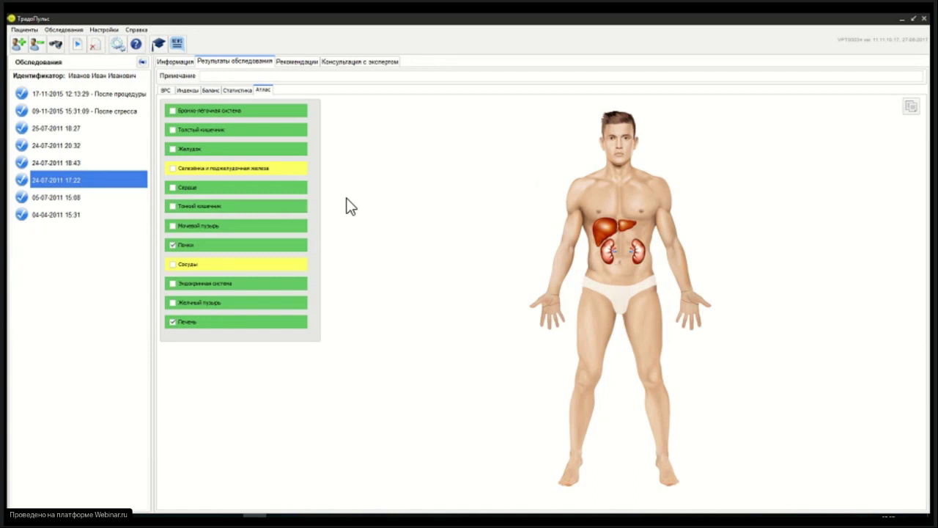
pyautogui.click(213, 91)
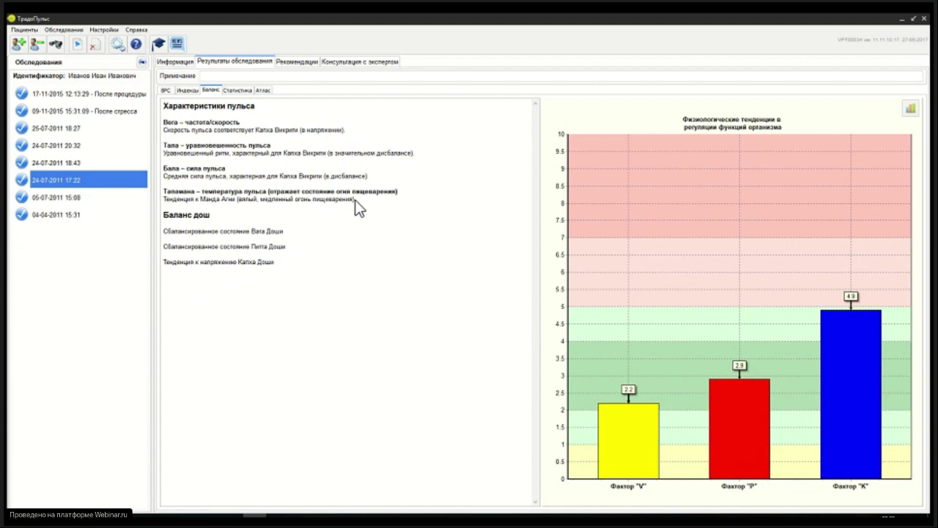
pyautogui.click(185, 90)
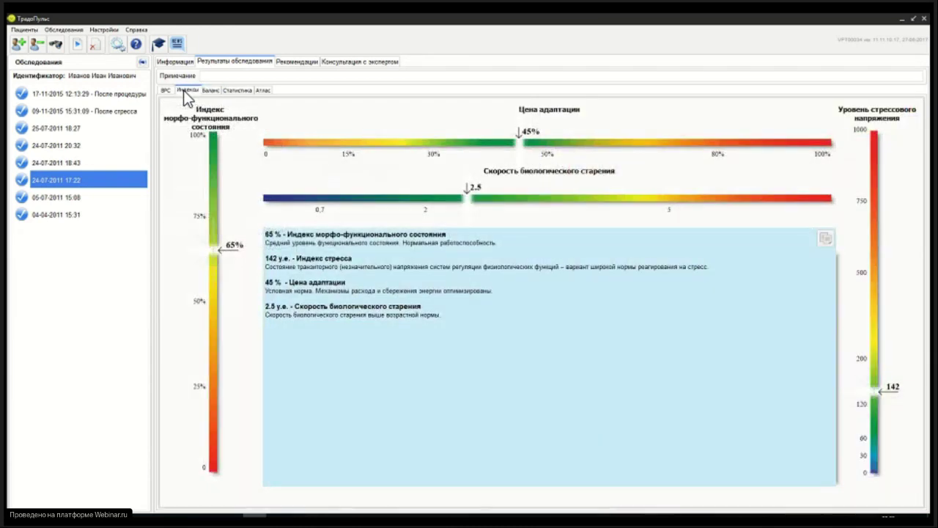
pyautogui.click(289, 63)
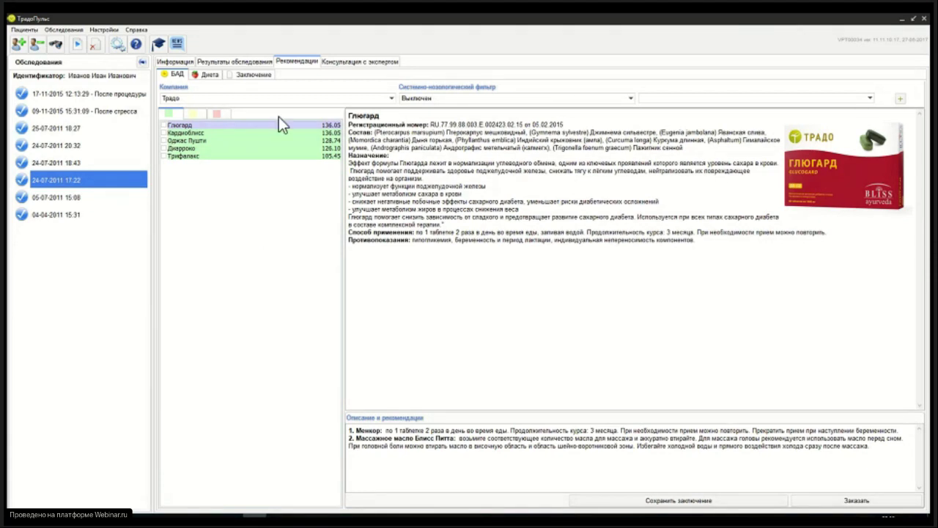
pyautogui.click(926, 22)
pyautogui.click(917, 29)
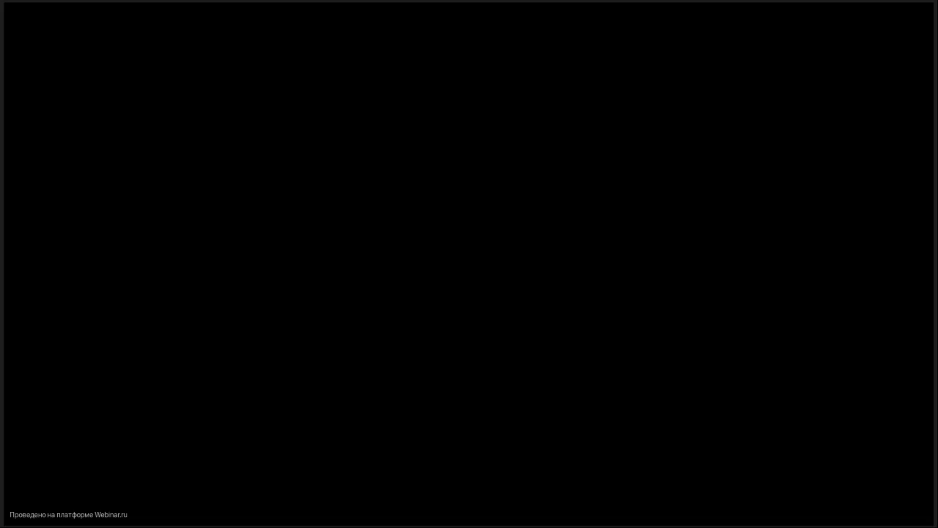